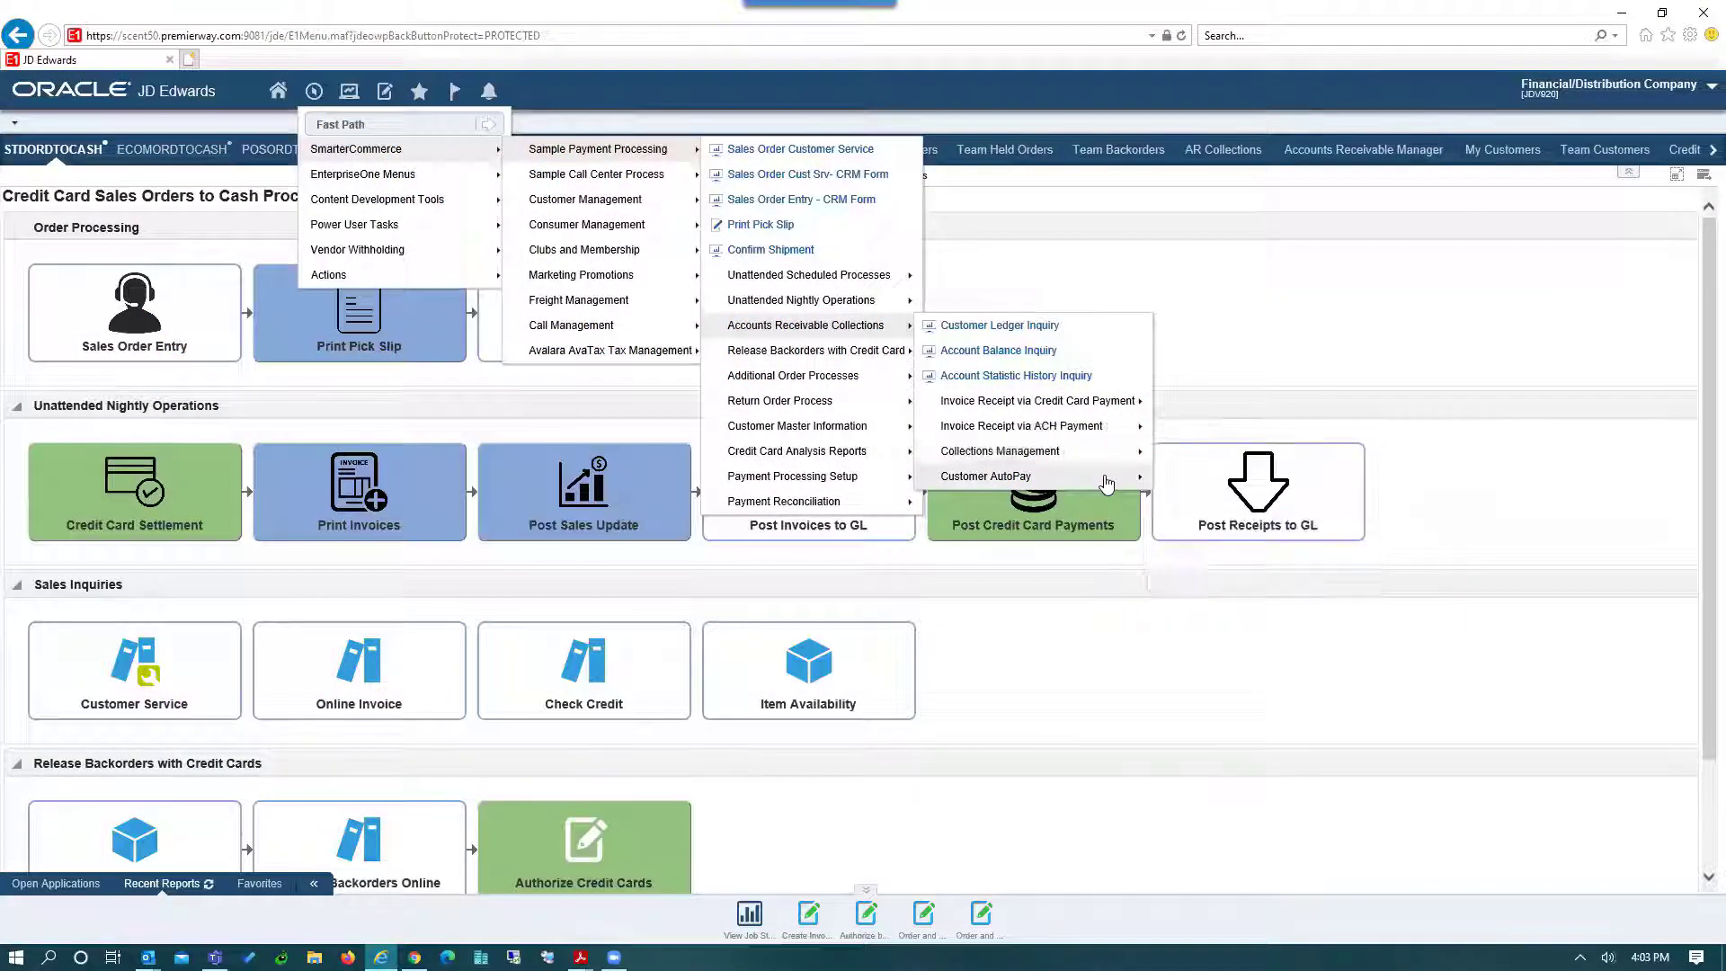
Step: Launch Customer AutoPay Rules from the Customer AutoPay navigator menu
mouse_move(1107, 484)
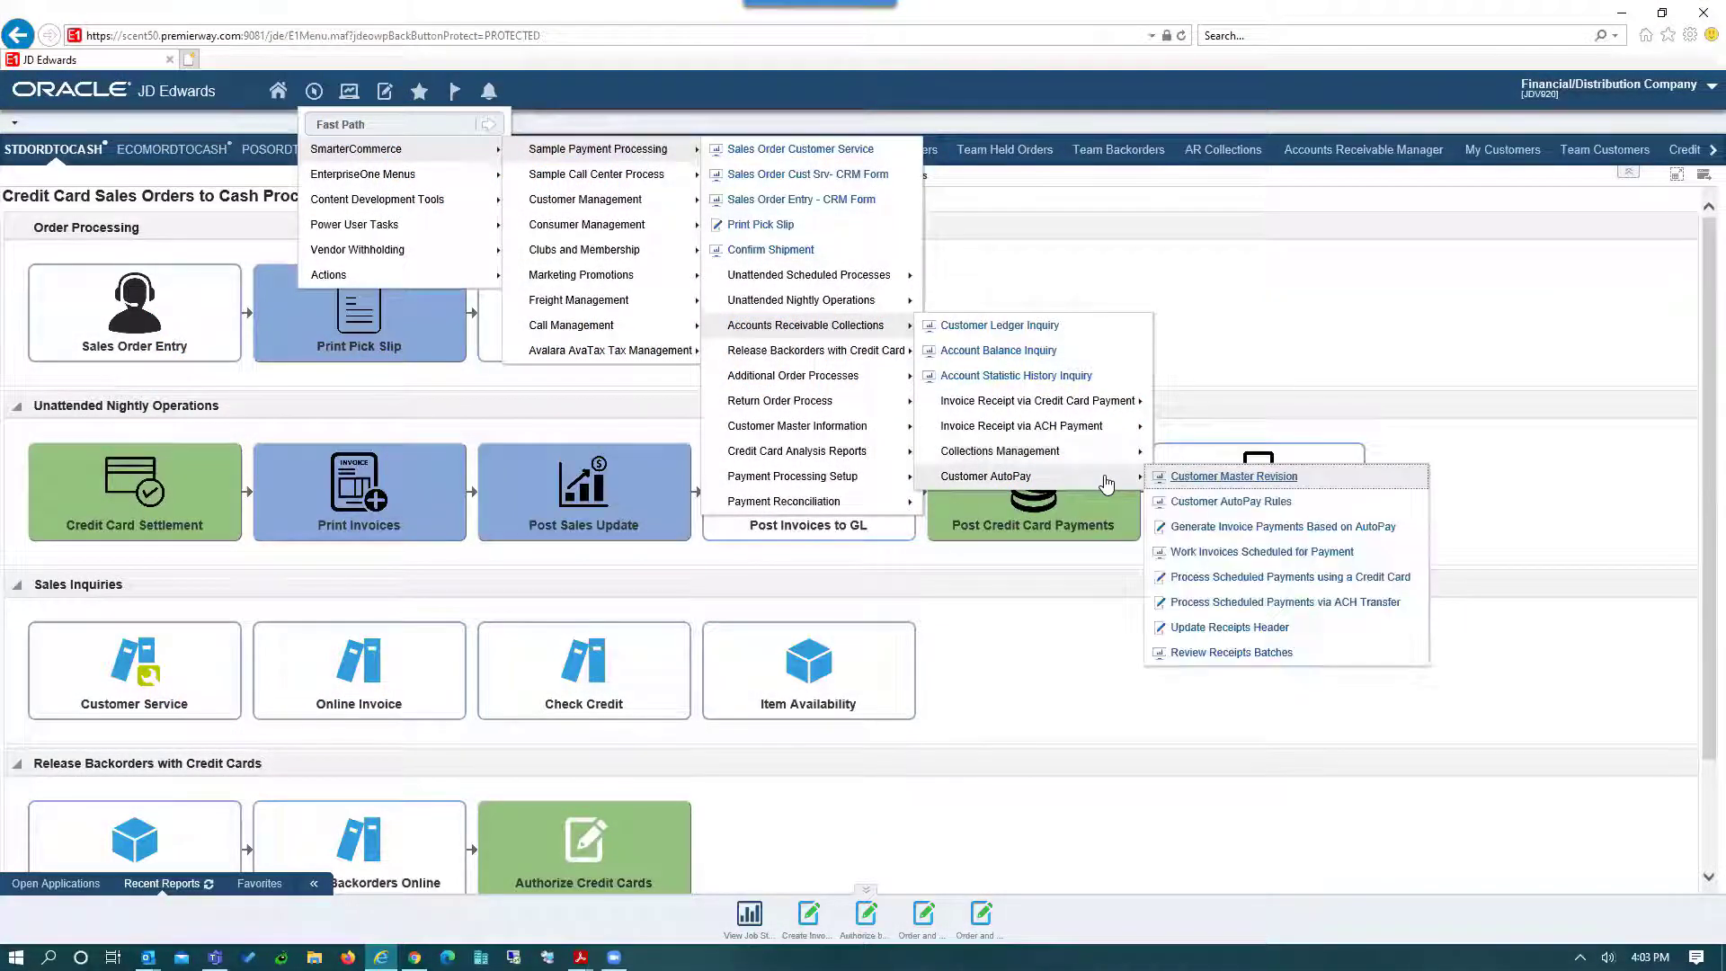
click(1246, 501)
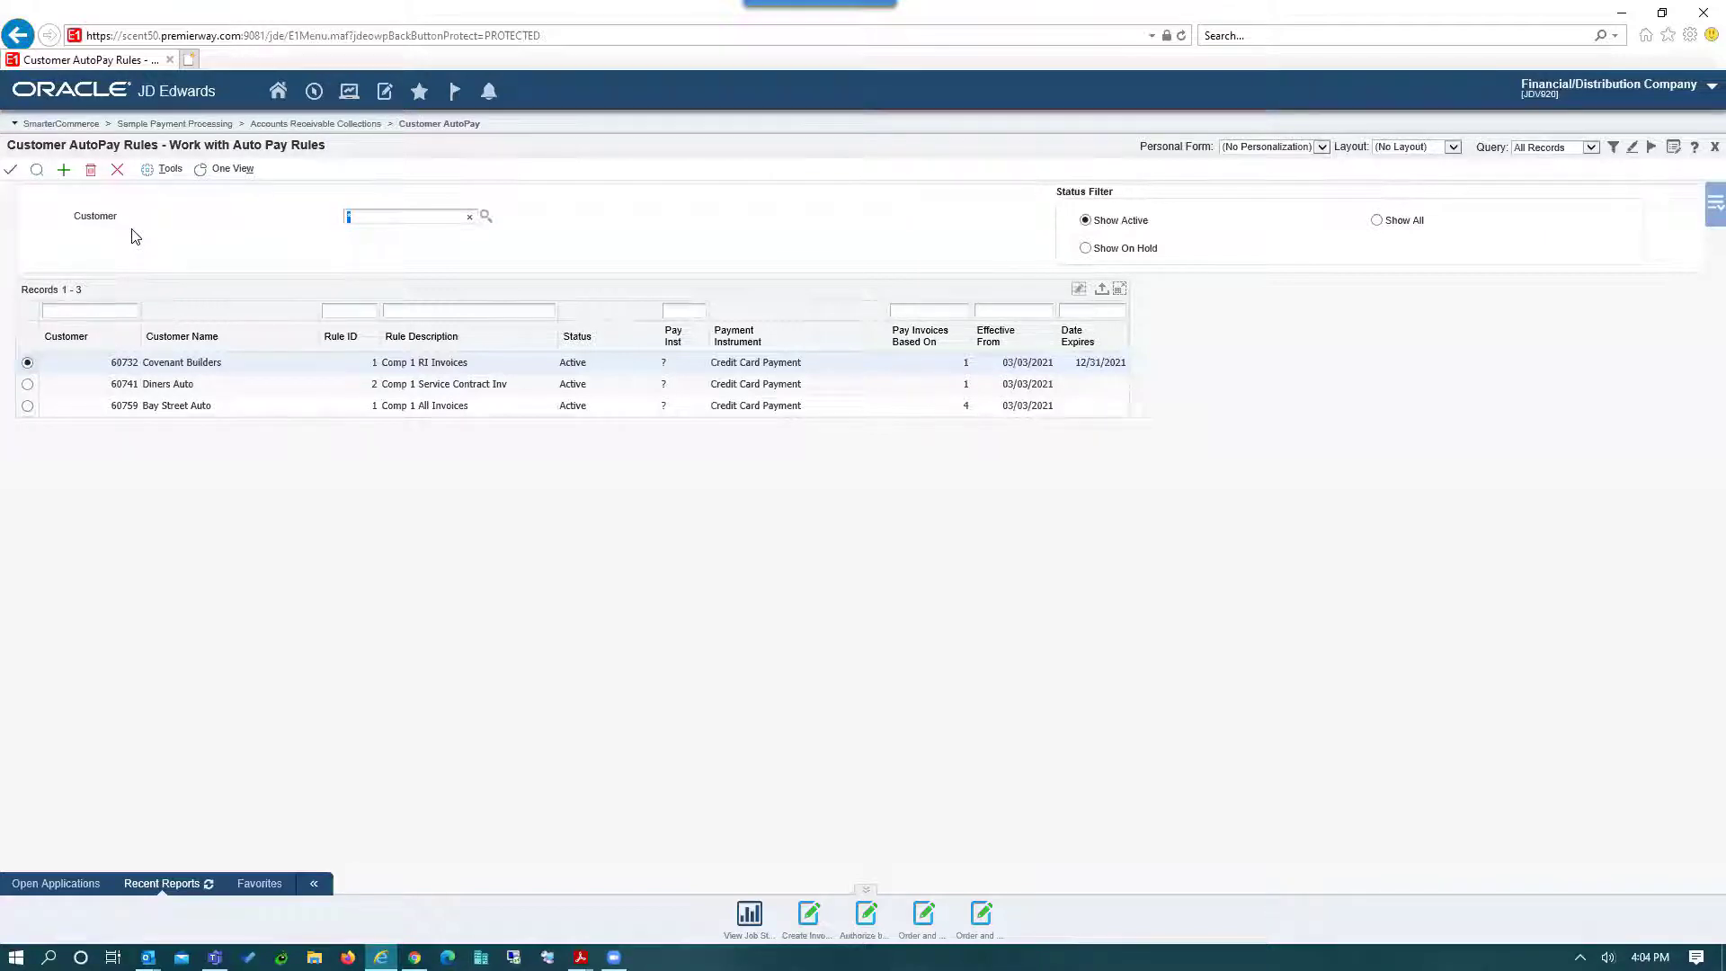
Step: Open the Covenant Builders rule and browse the pay-before-due codes without choosing one
click(14, 178)
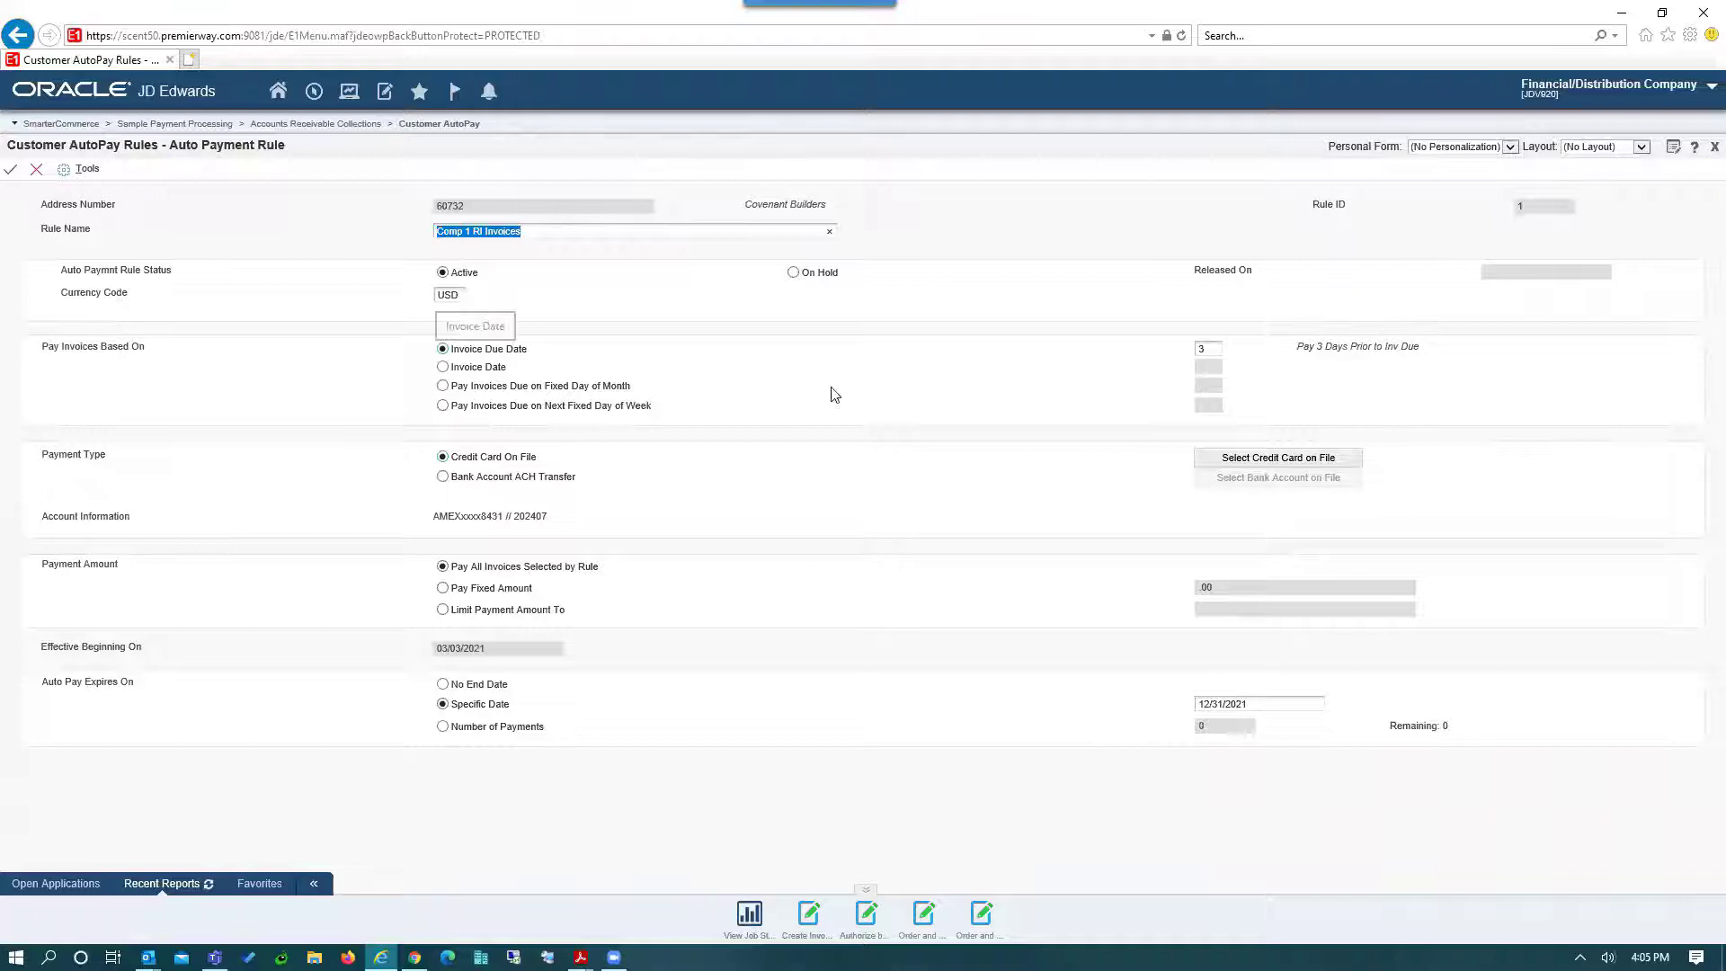
click(1218, 351)
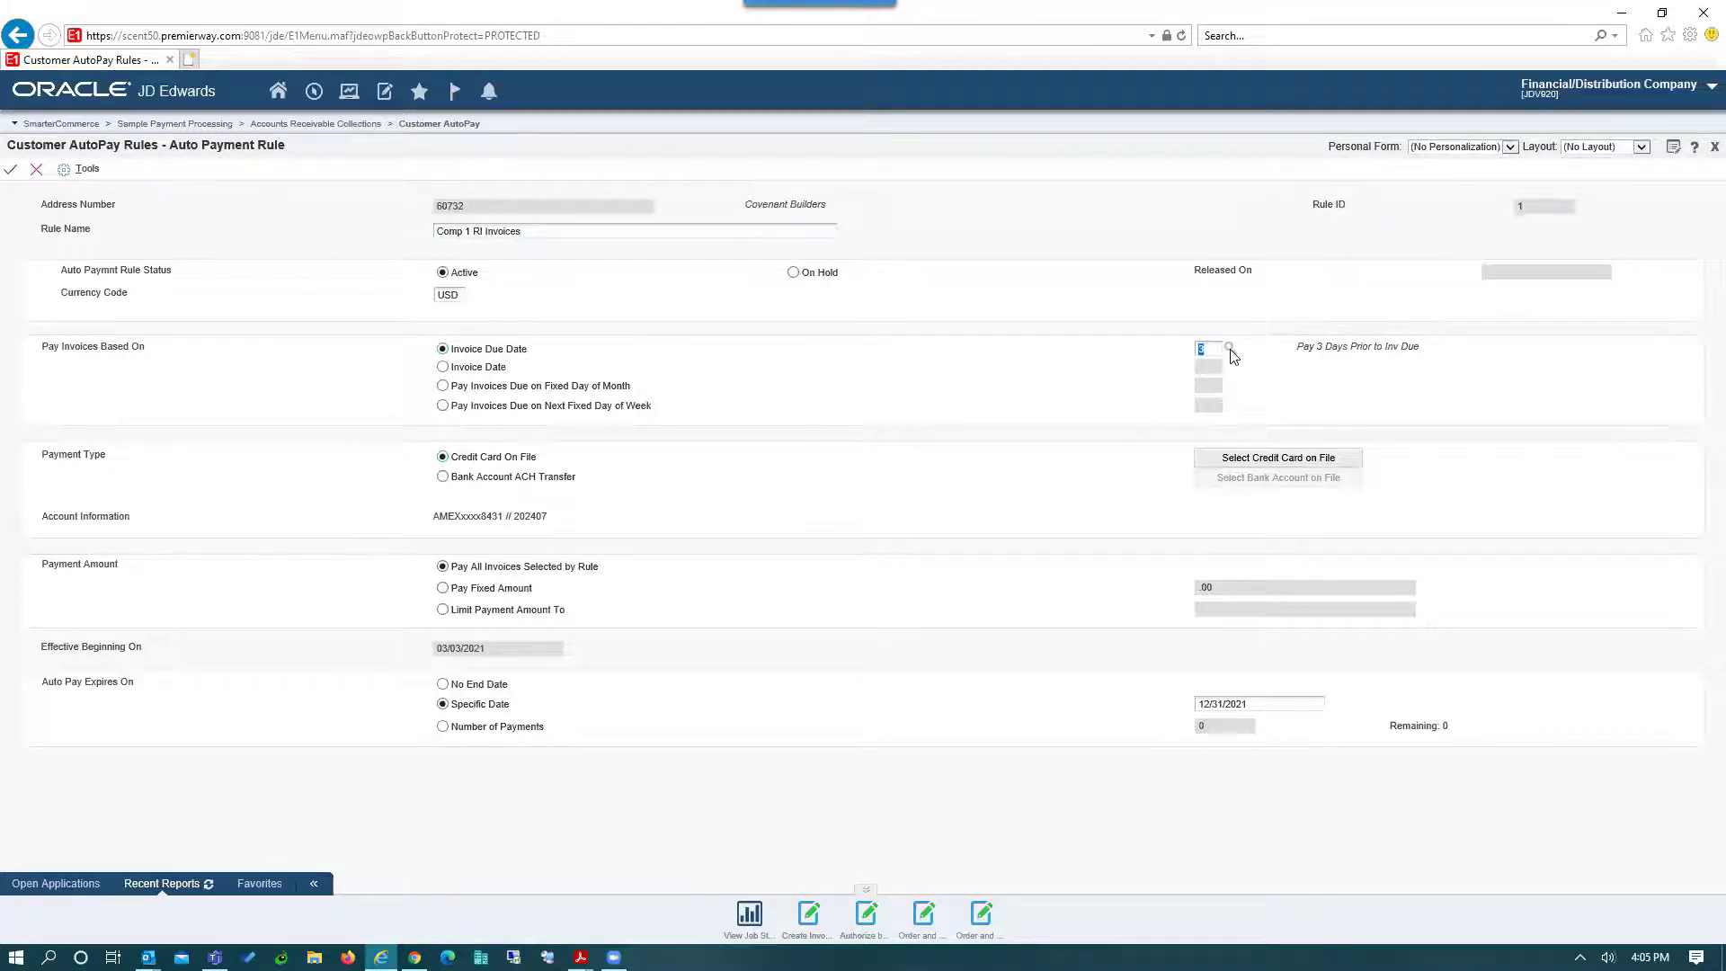
click(1234, 350)
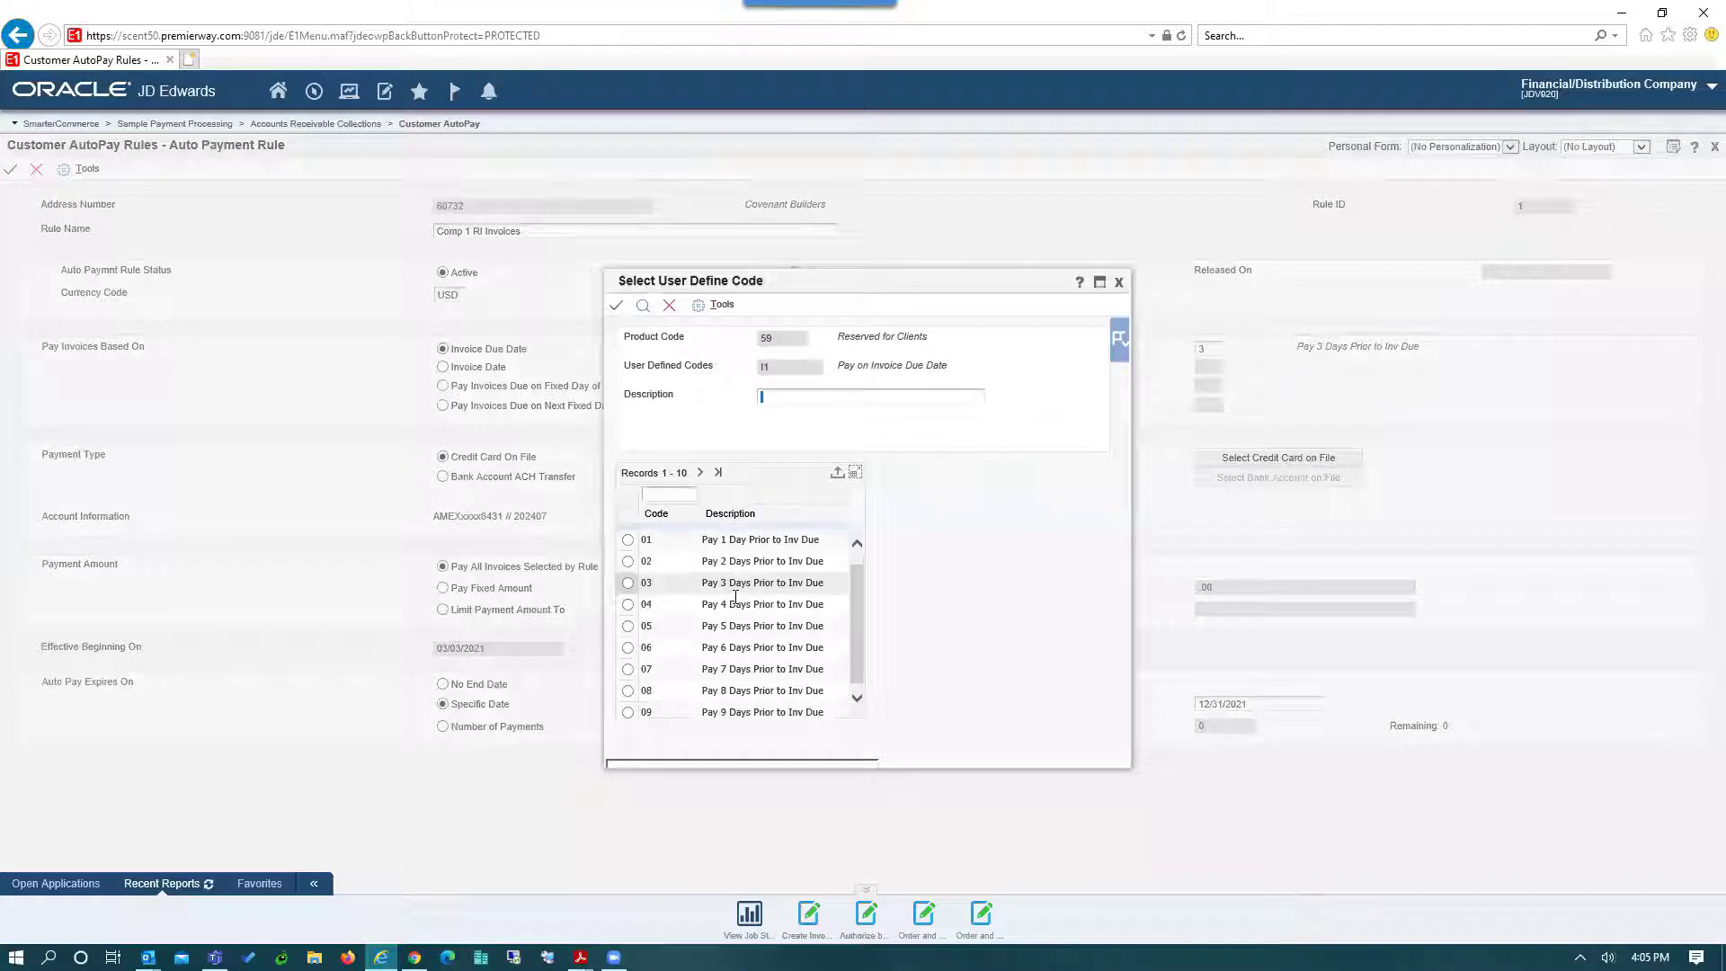
scroll(733, 656, down, 1)
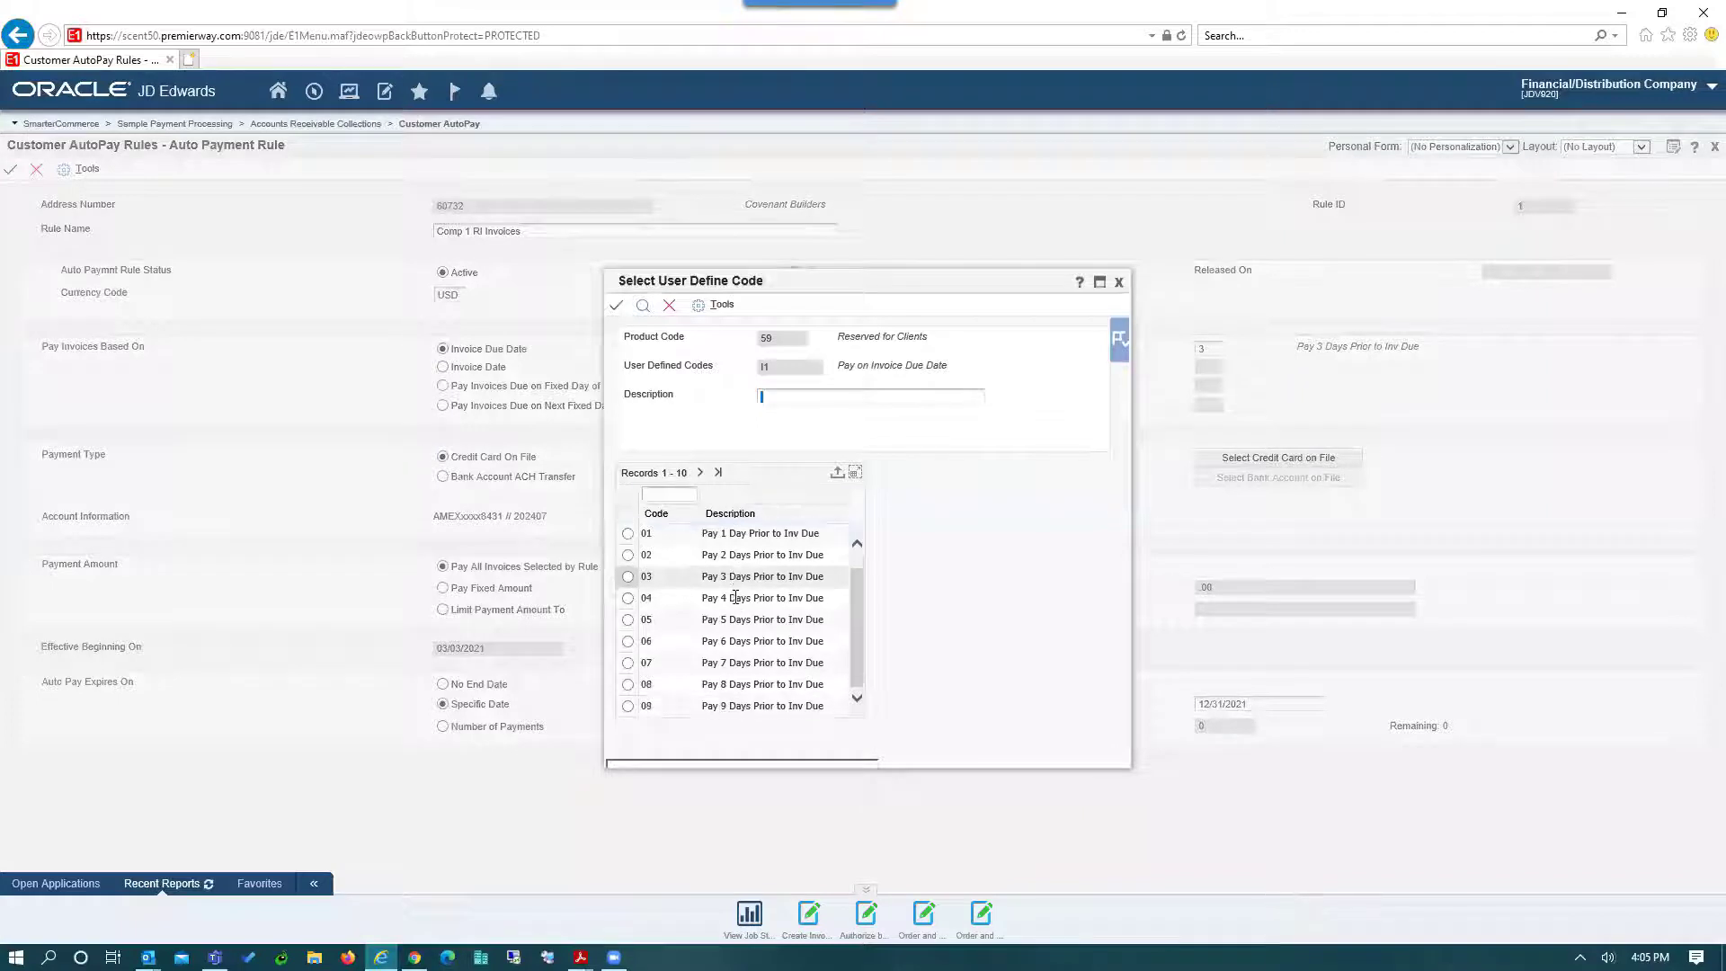
click(700, 472)
scroll(719, 540, down, 2)
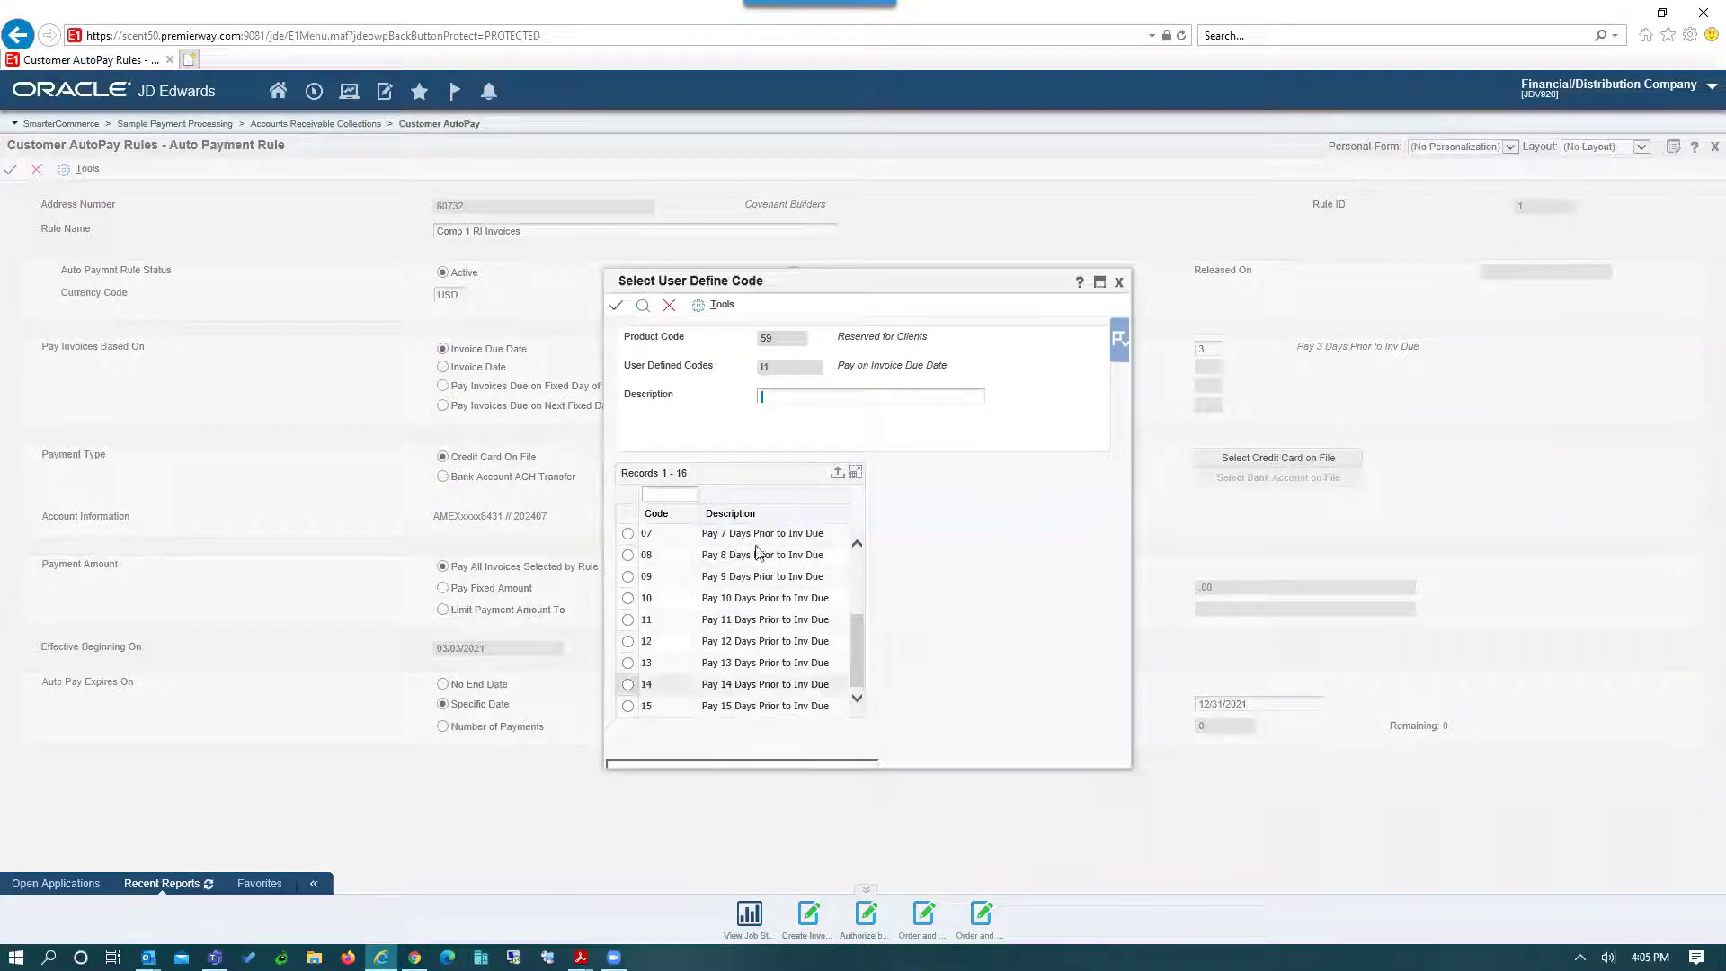
click(670, 307)
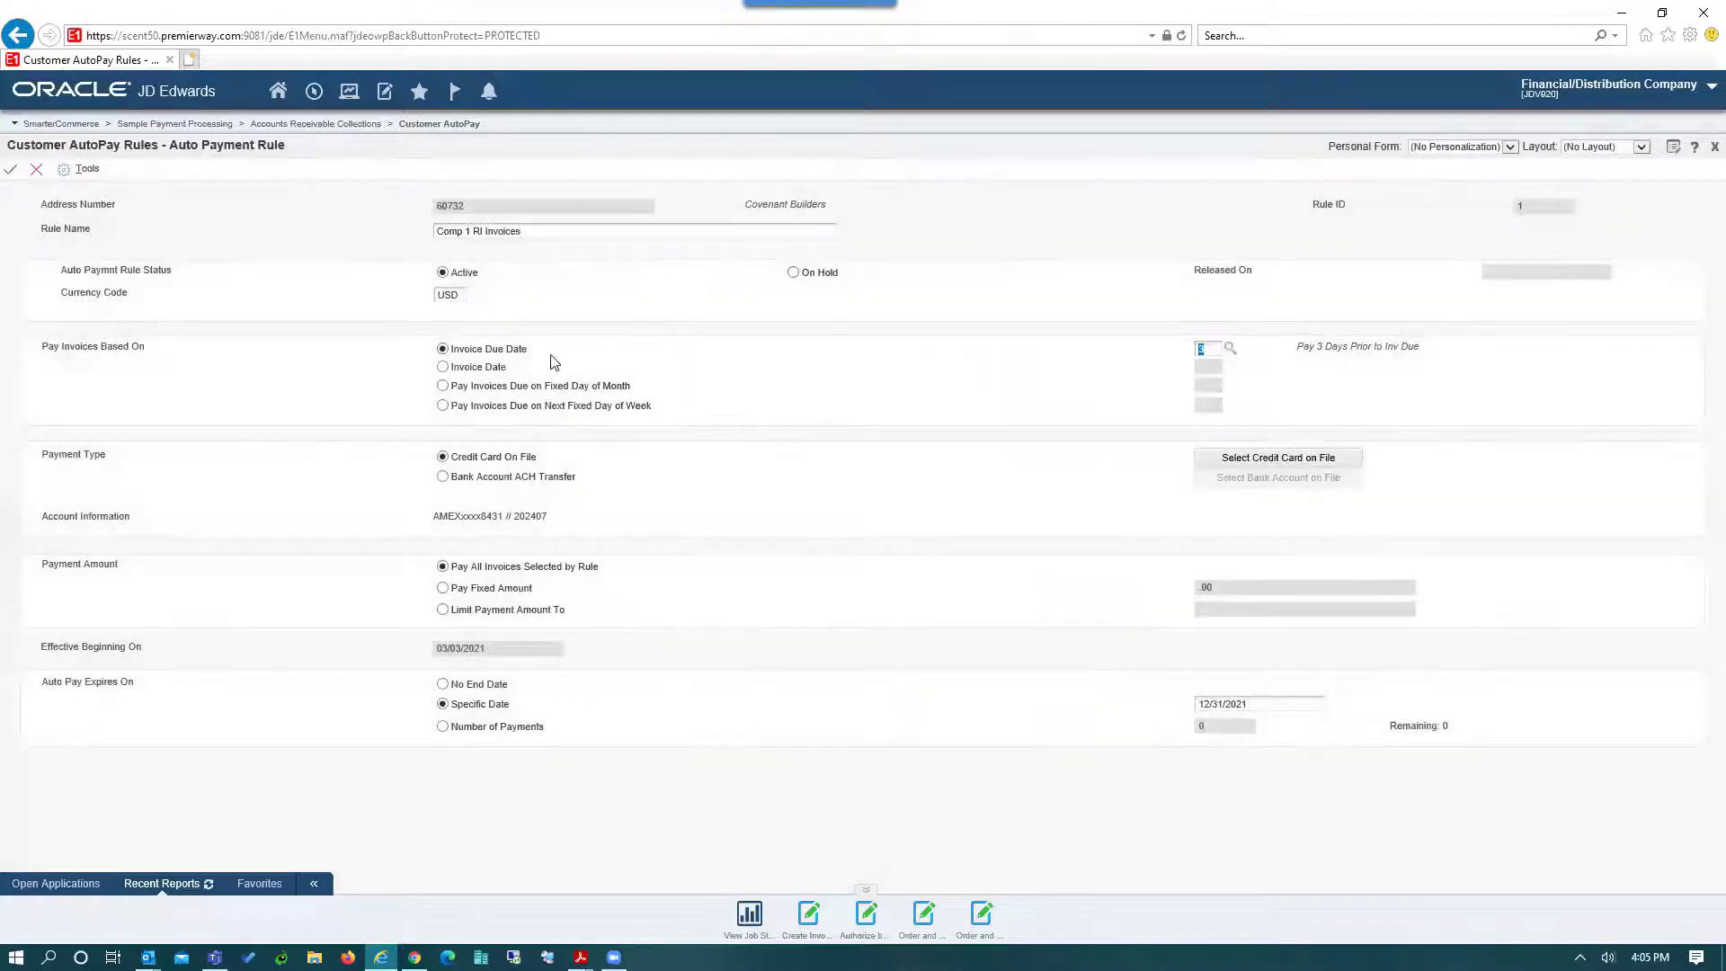
Step: Base payments on Invoice Date and browse its pay-after-invoice-date codes
click(443, 367)
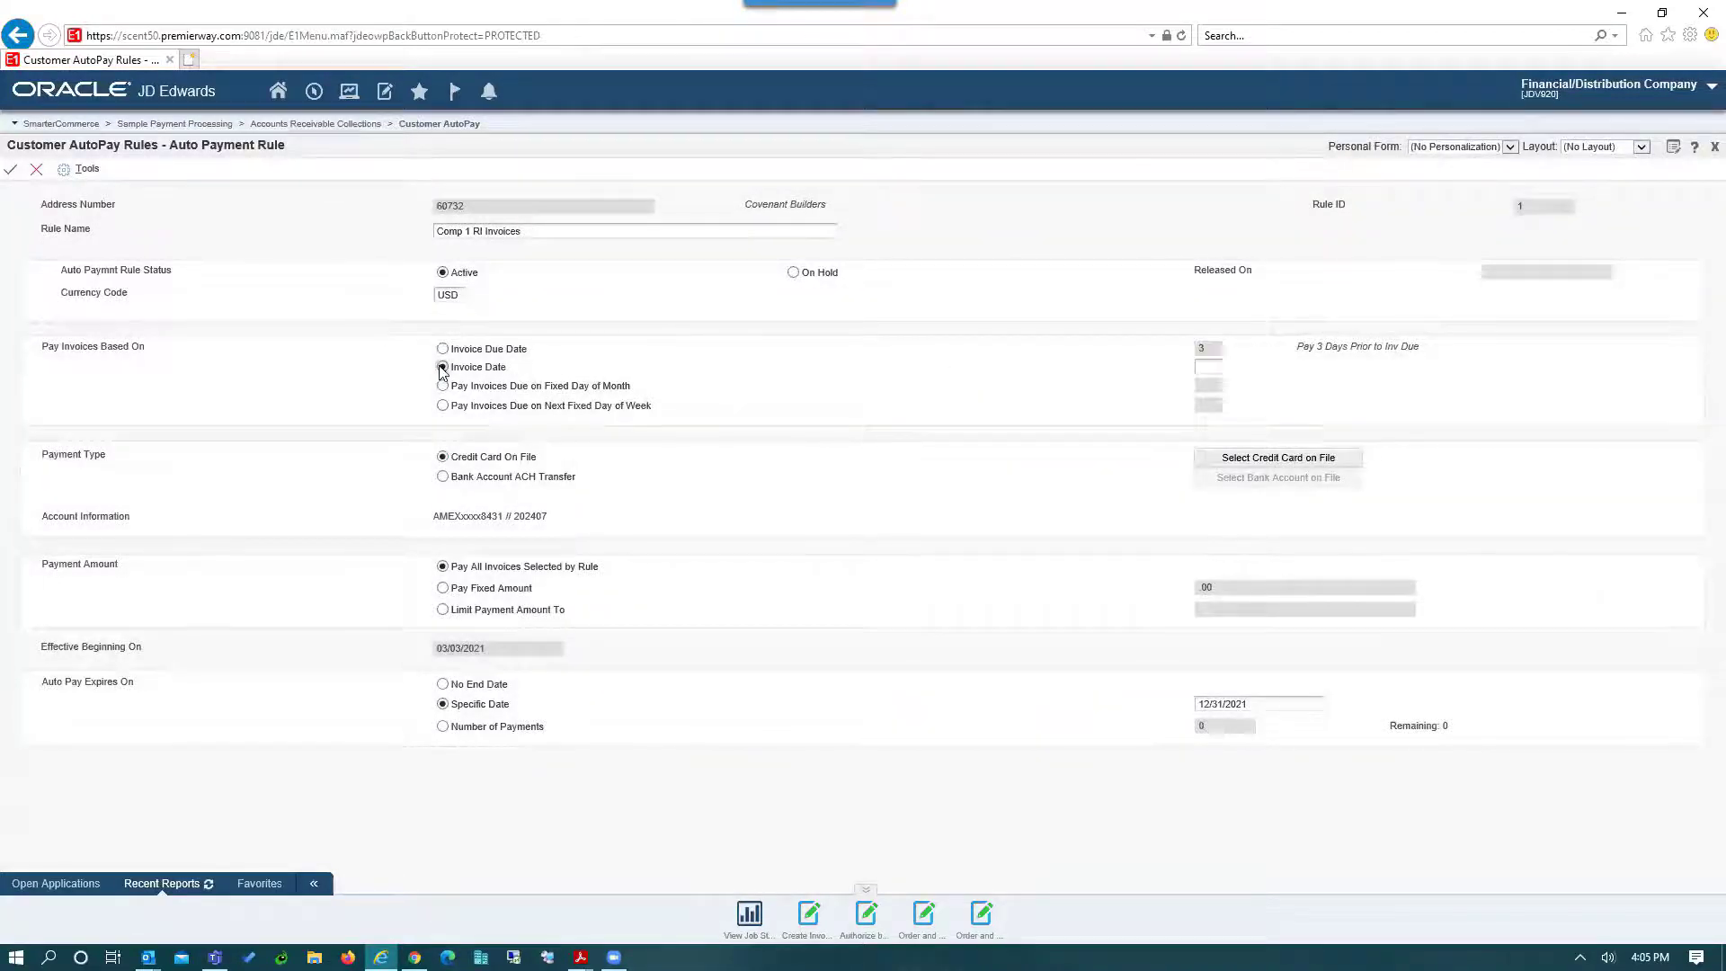
click(1230, 367)
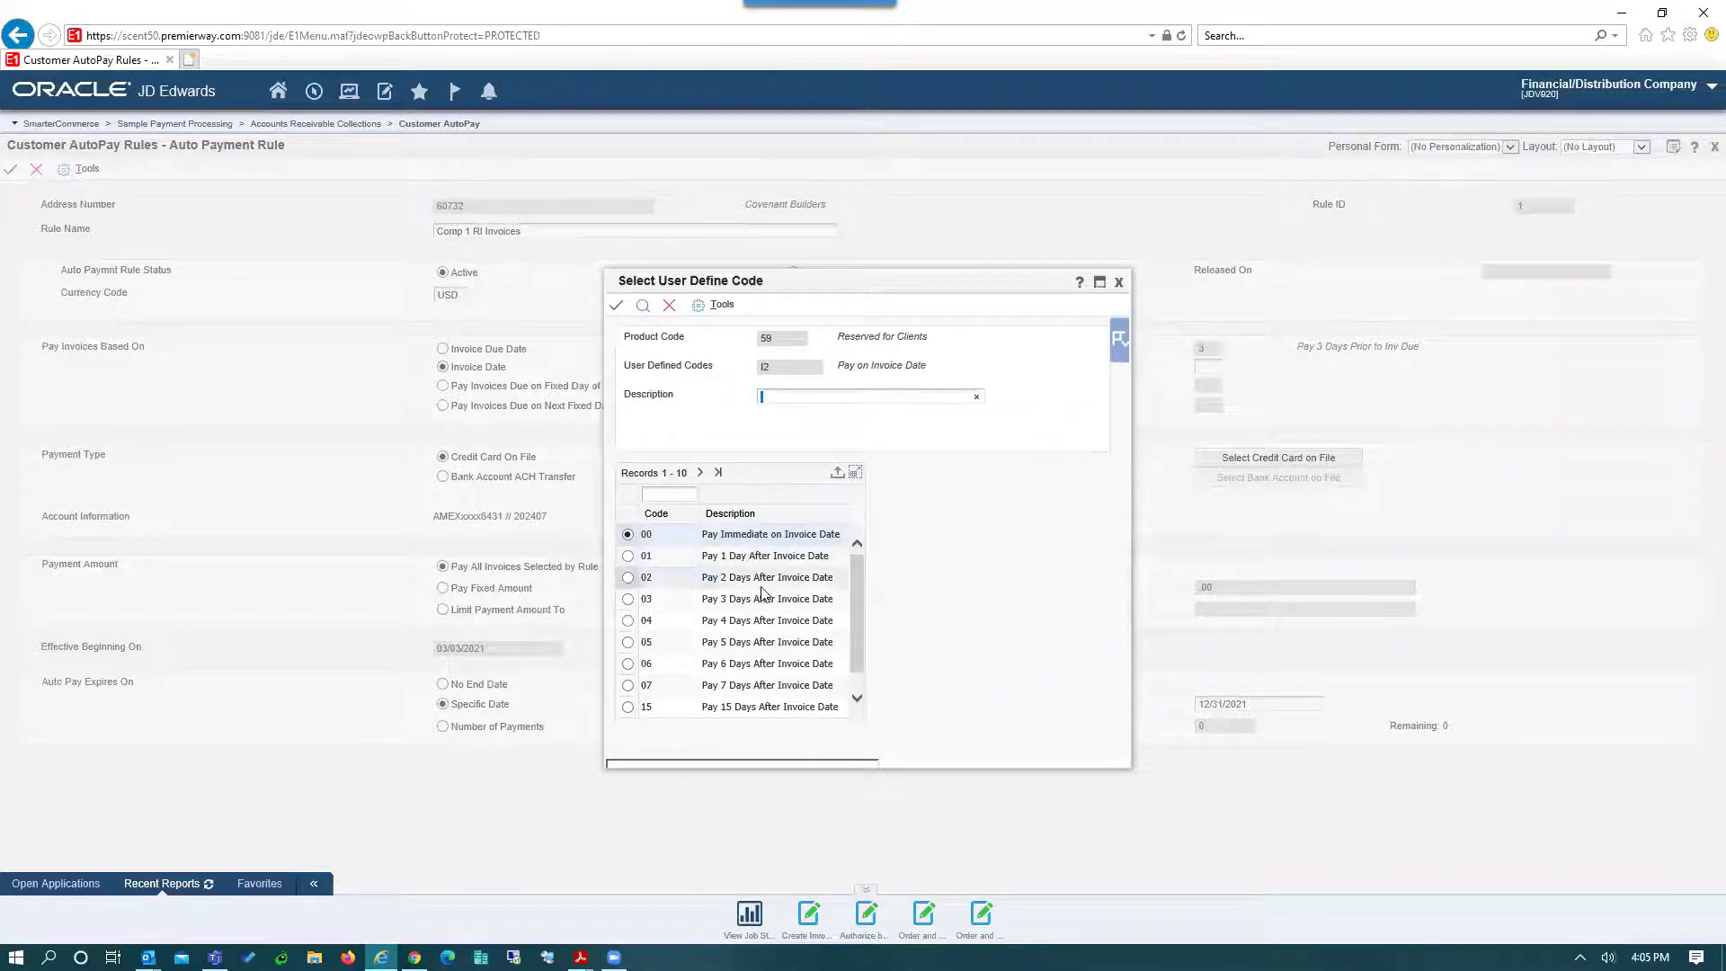
scroll(760, 597, down, 1)
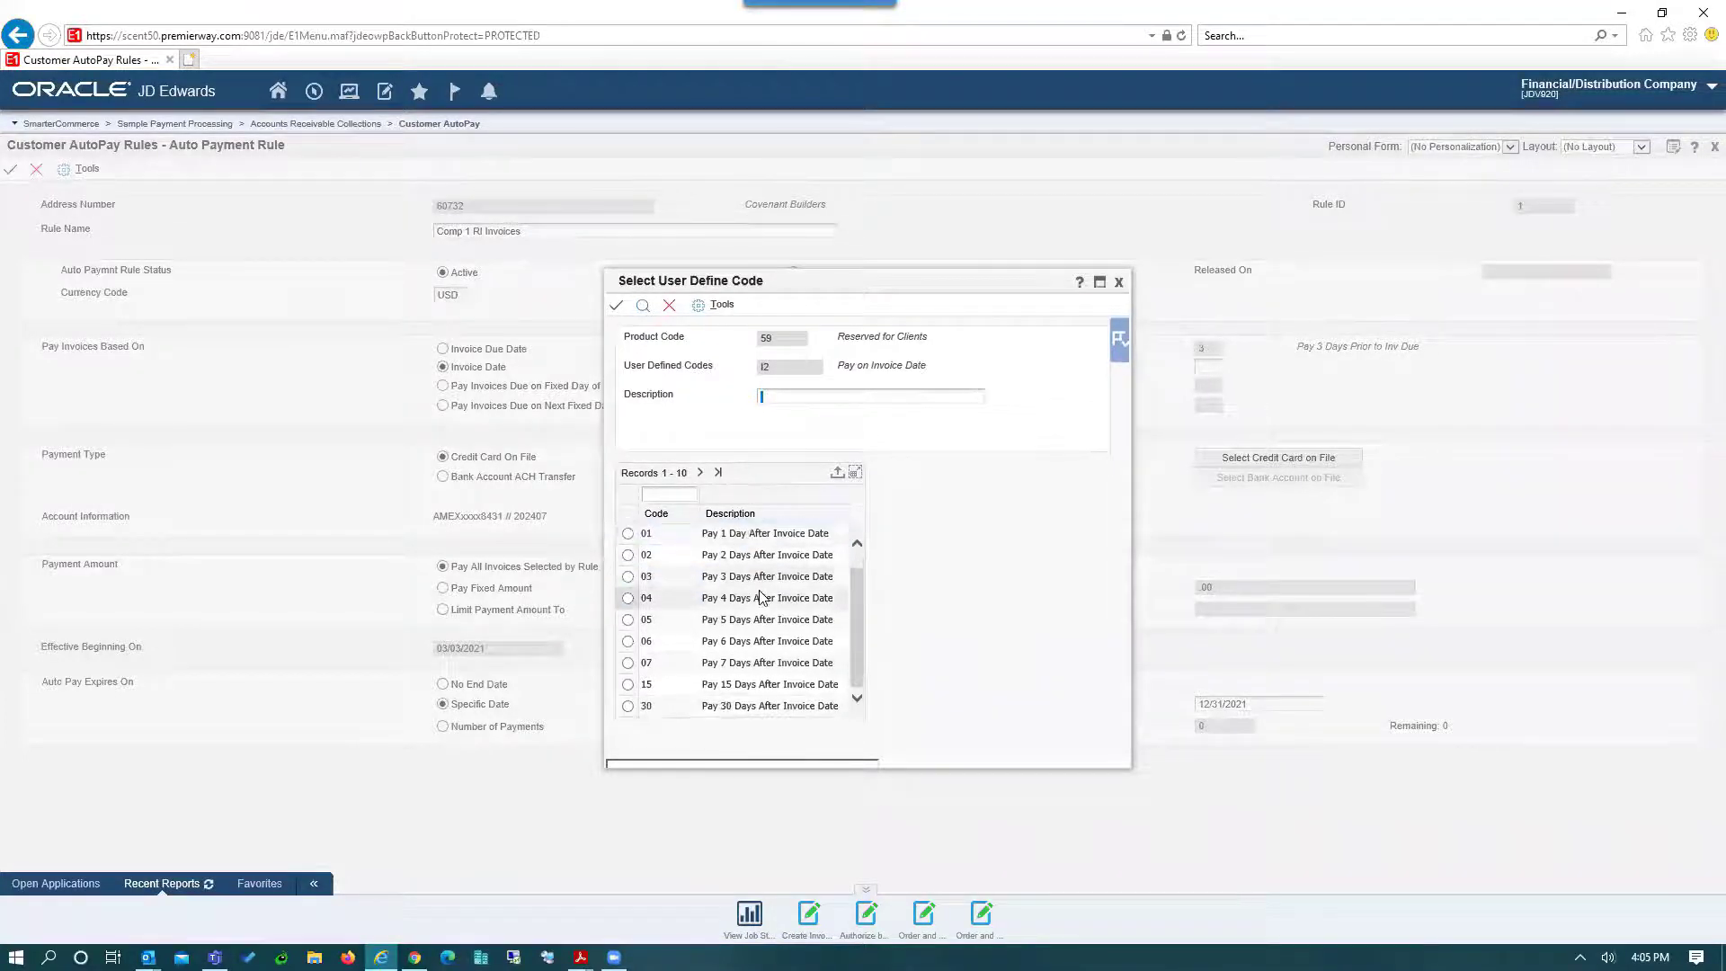
Step: Try Fixed Day of Month and browse its codes without choosing one
click(670, 307)
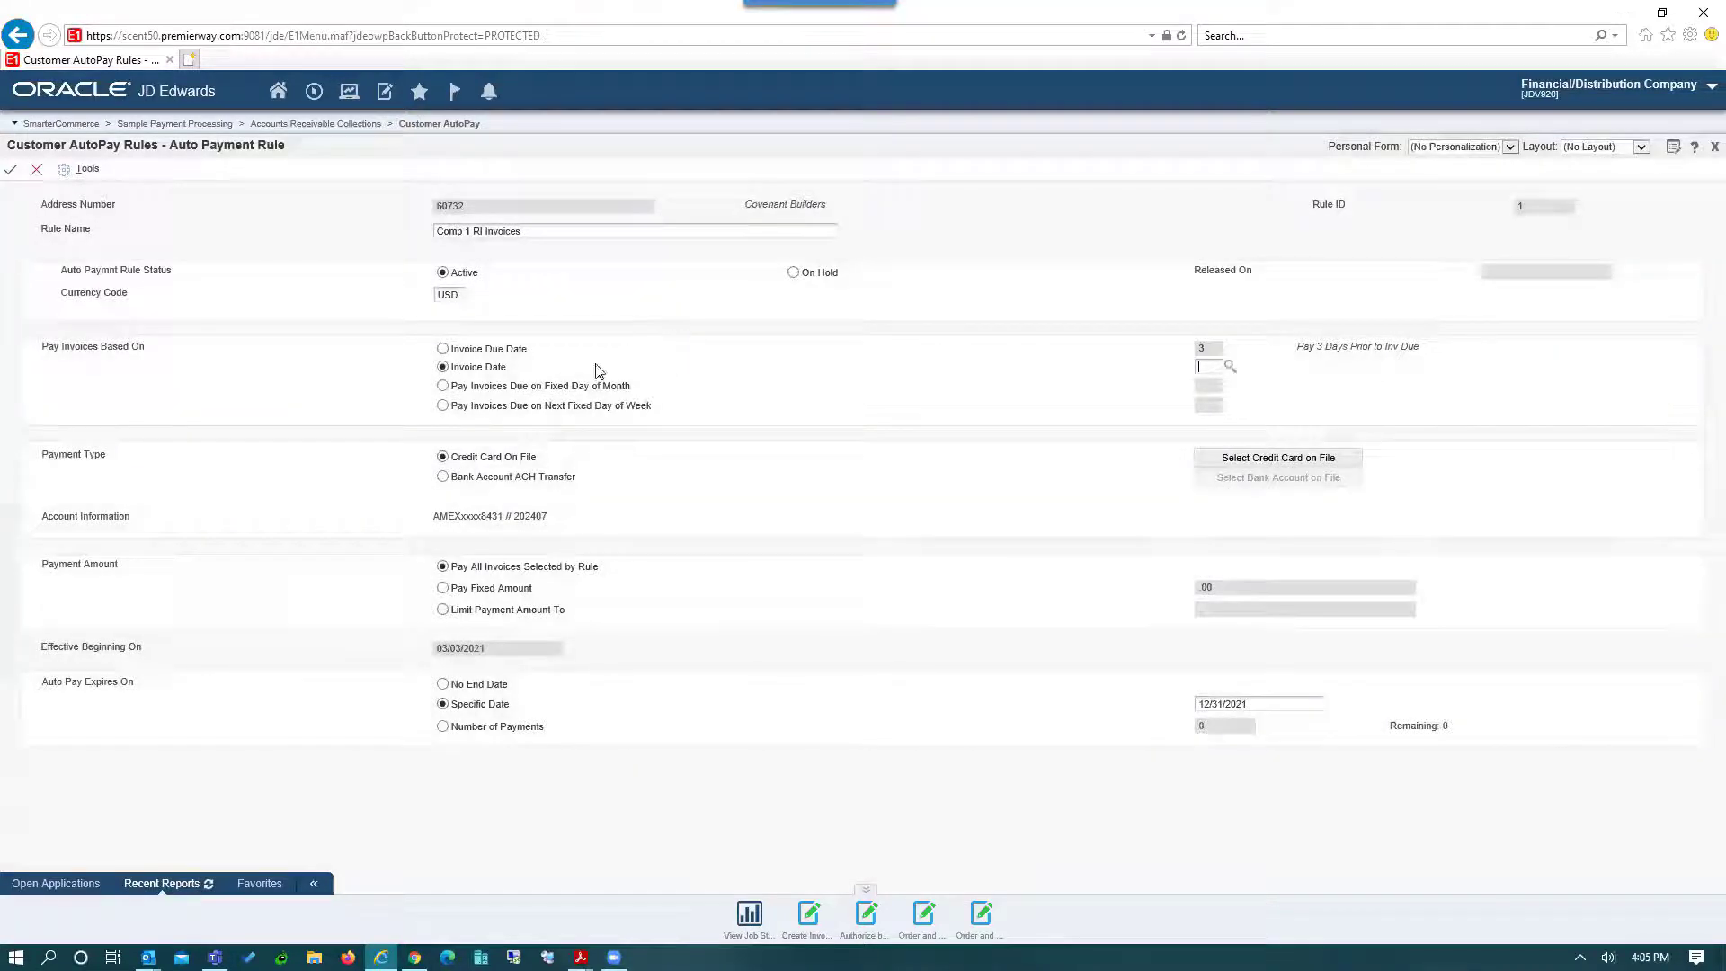
click(443, 387)
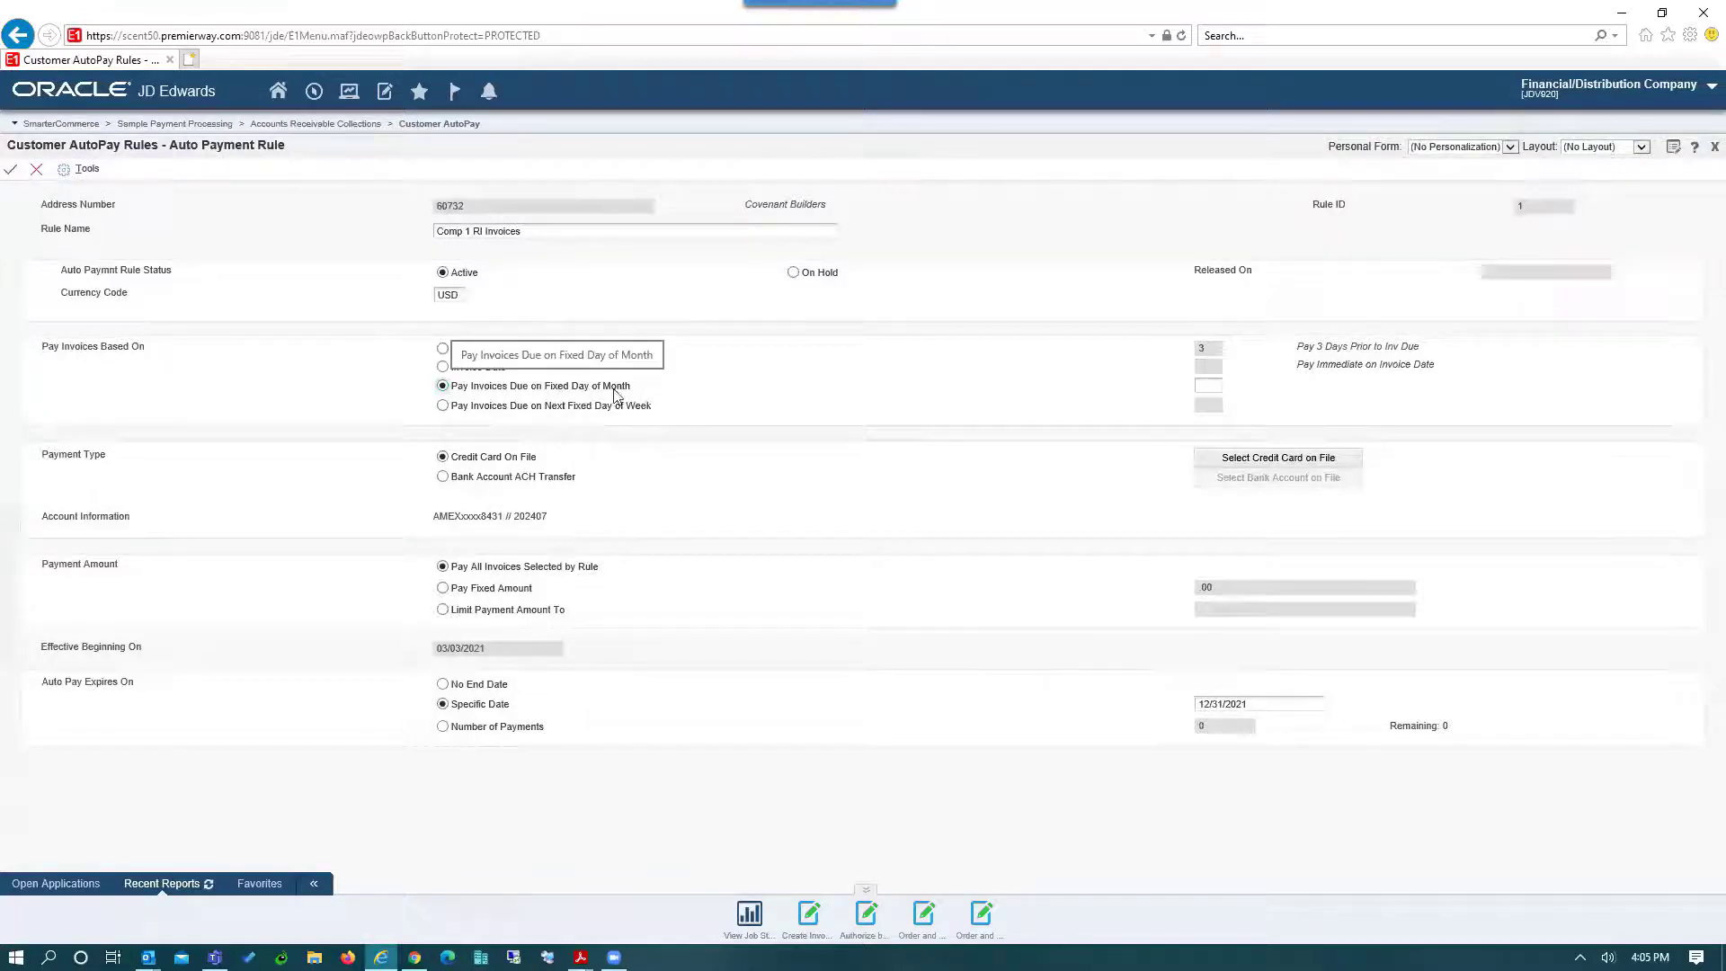
click(1230, 386)
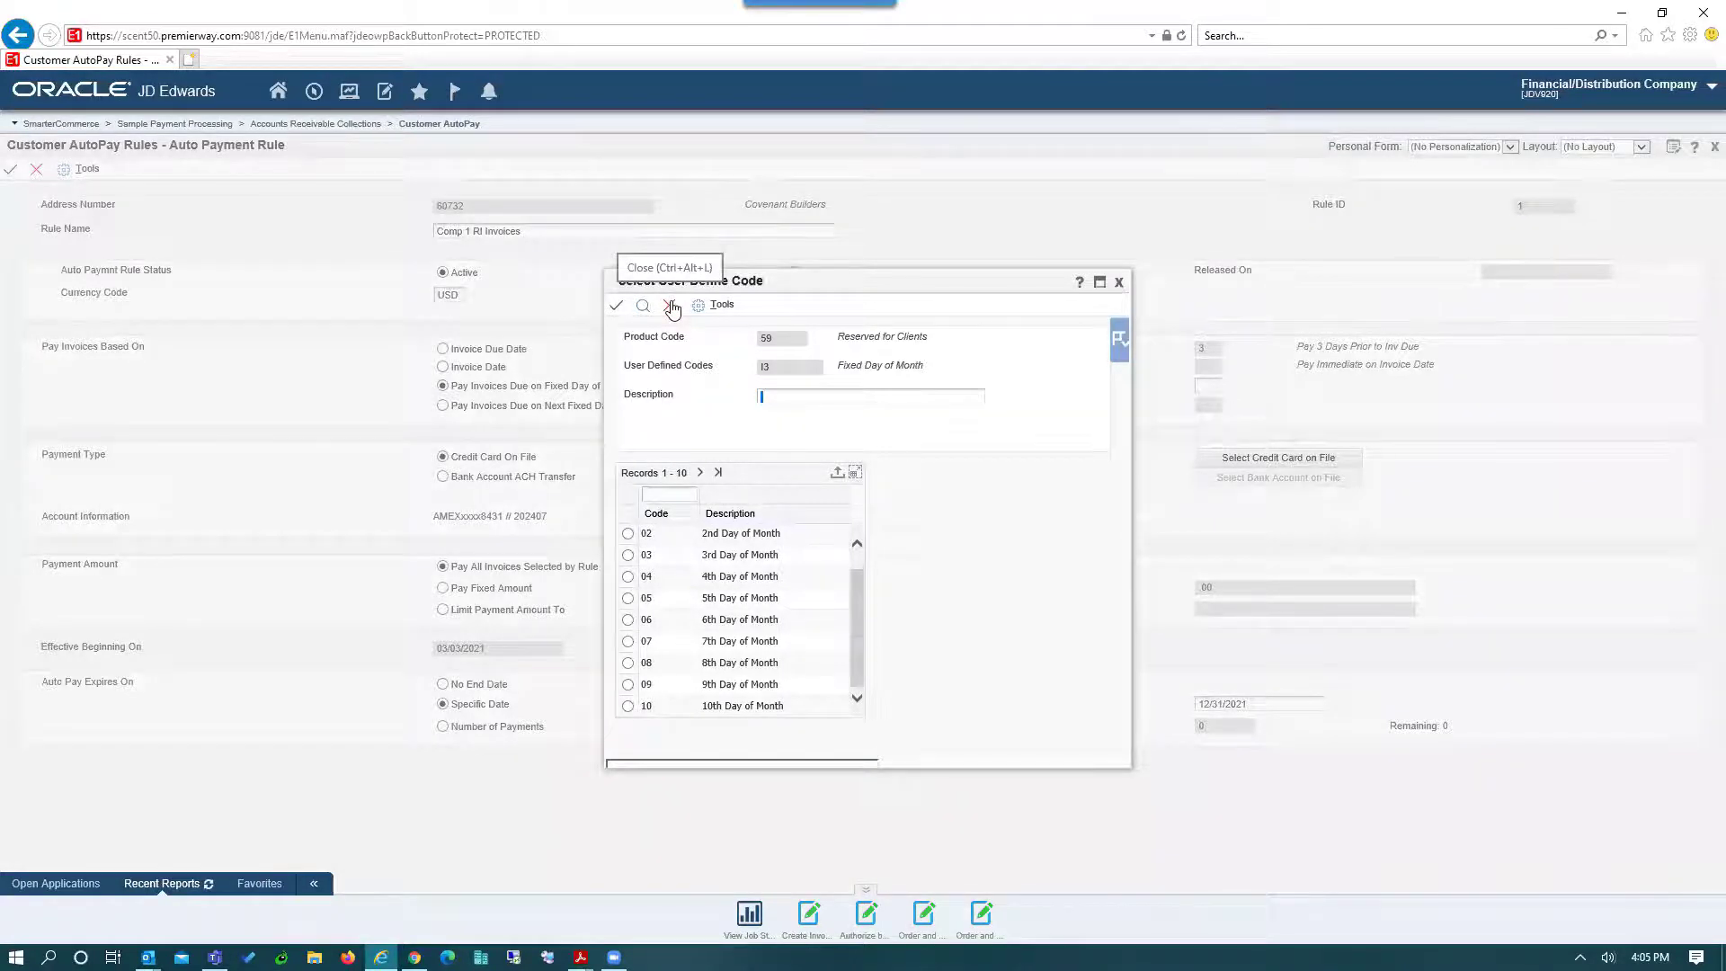
click(670, 307)
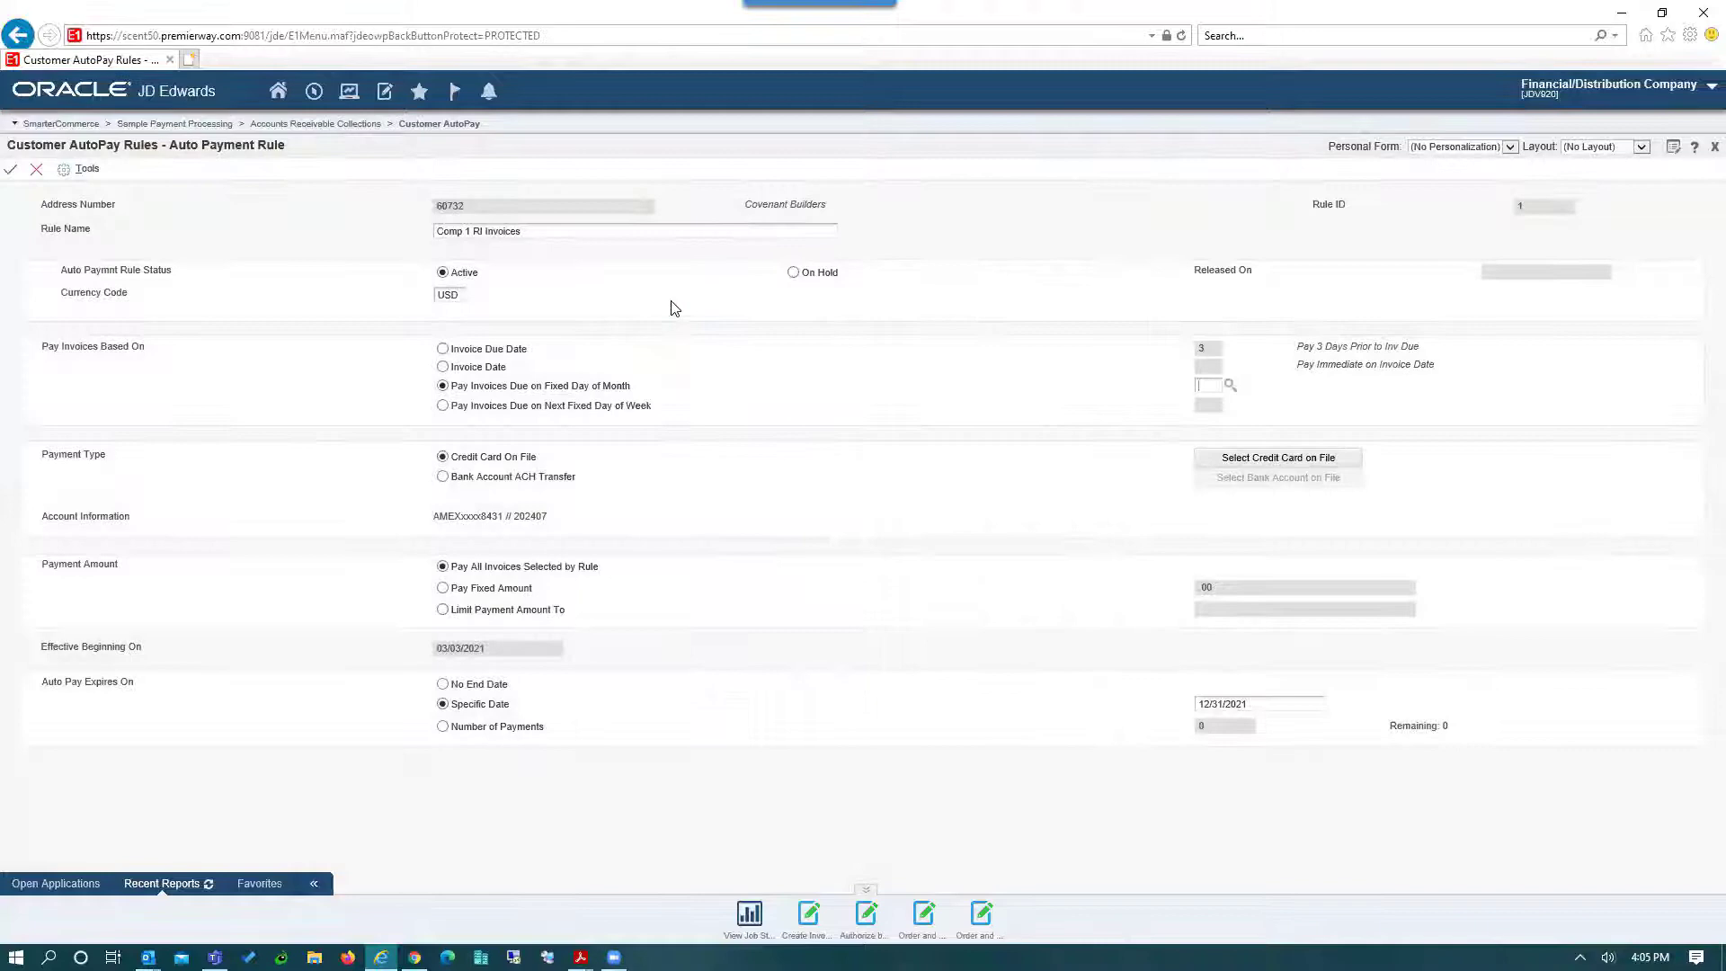
Step: Try Next Fixed Day of Week, browse its day codes, then revert to Invoice Due Date
click(486, 409)
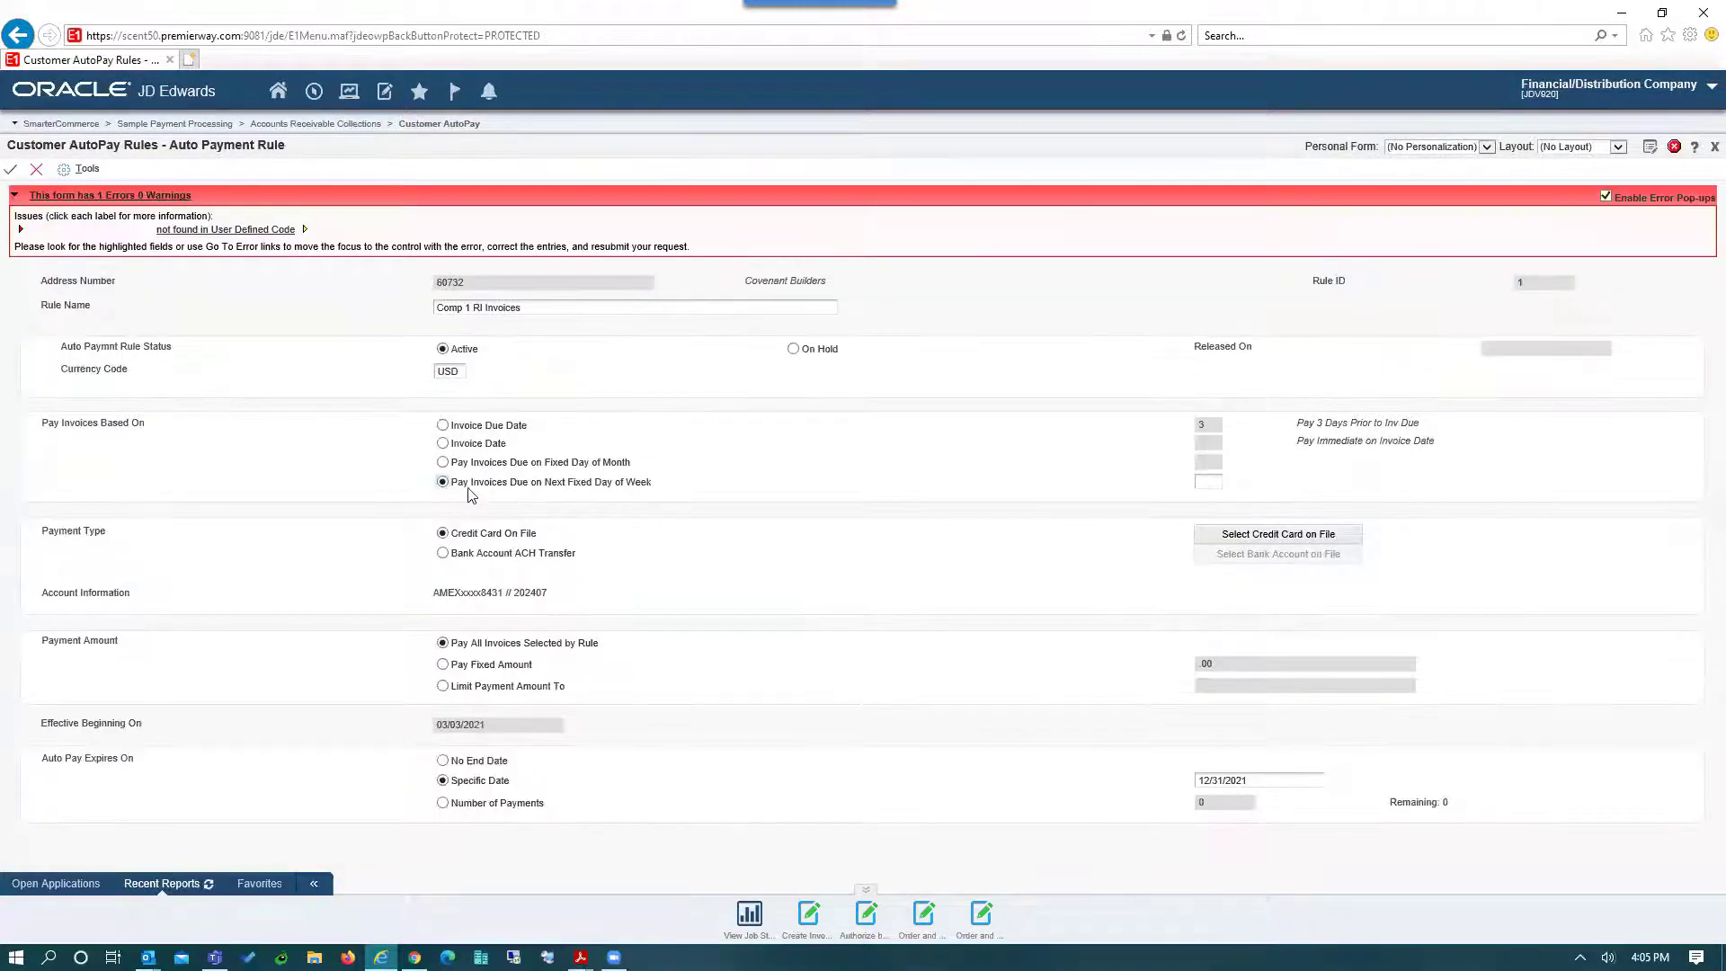
click(1229, 483)
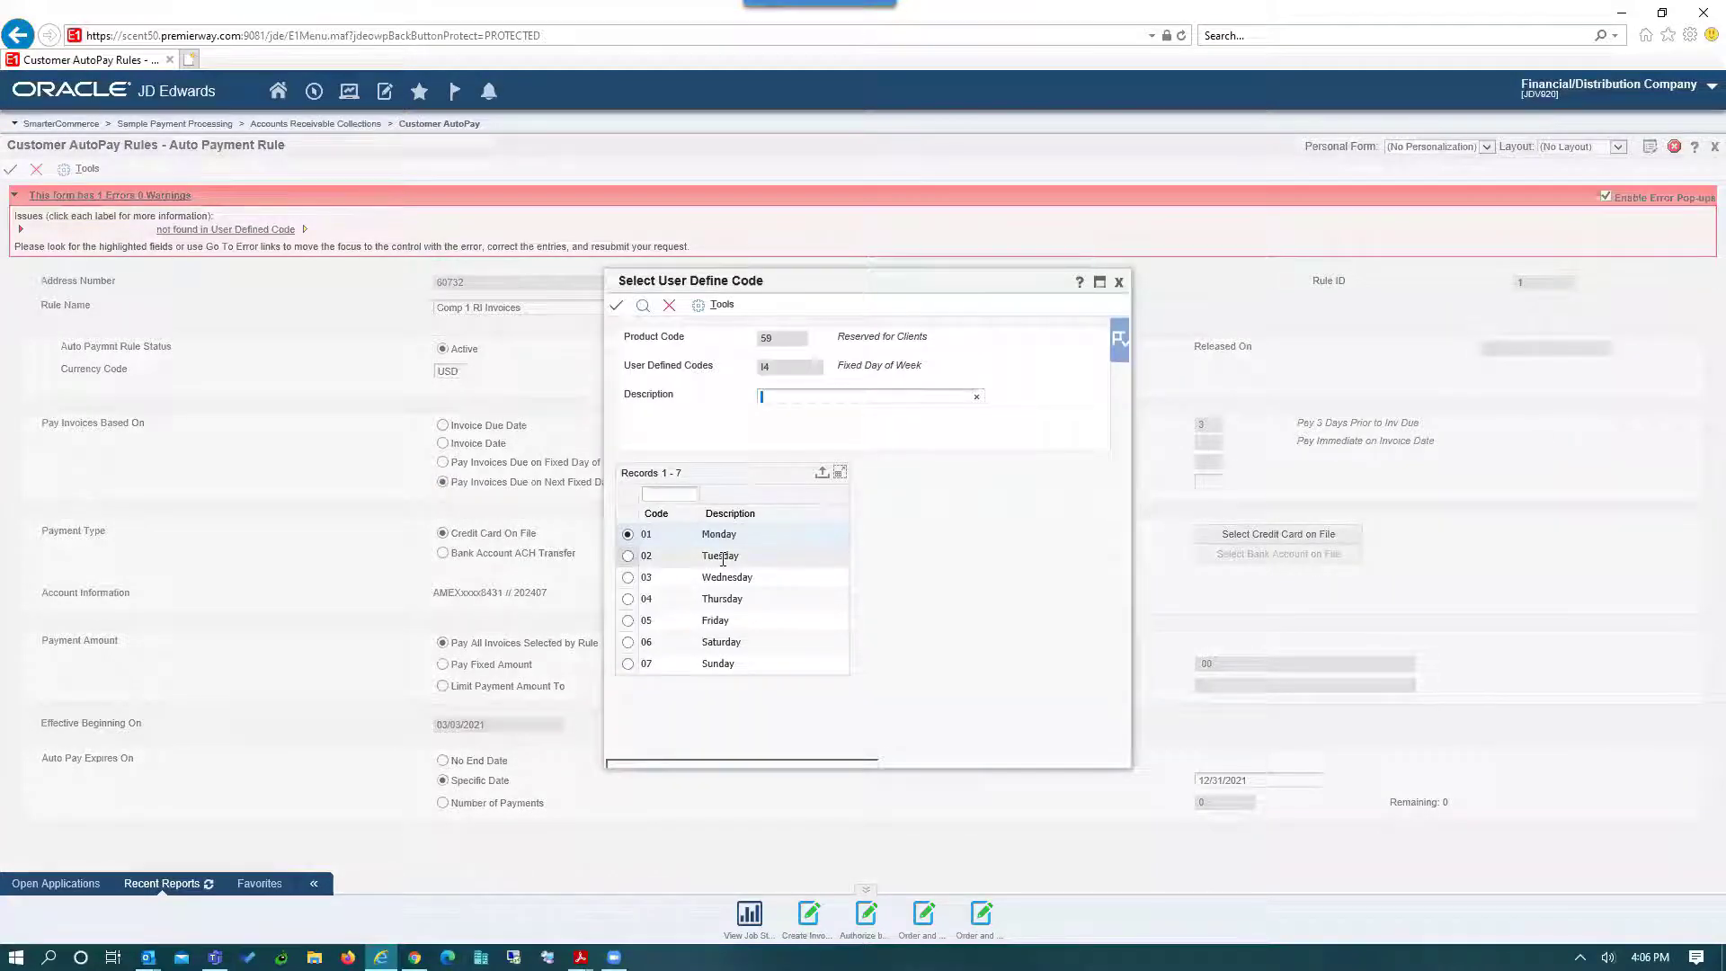
click(666, 307)
click(443, 425)
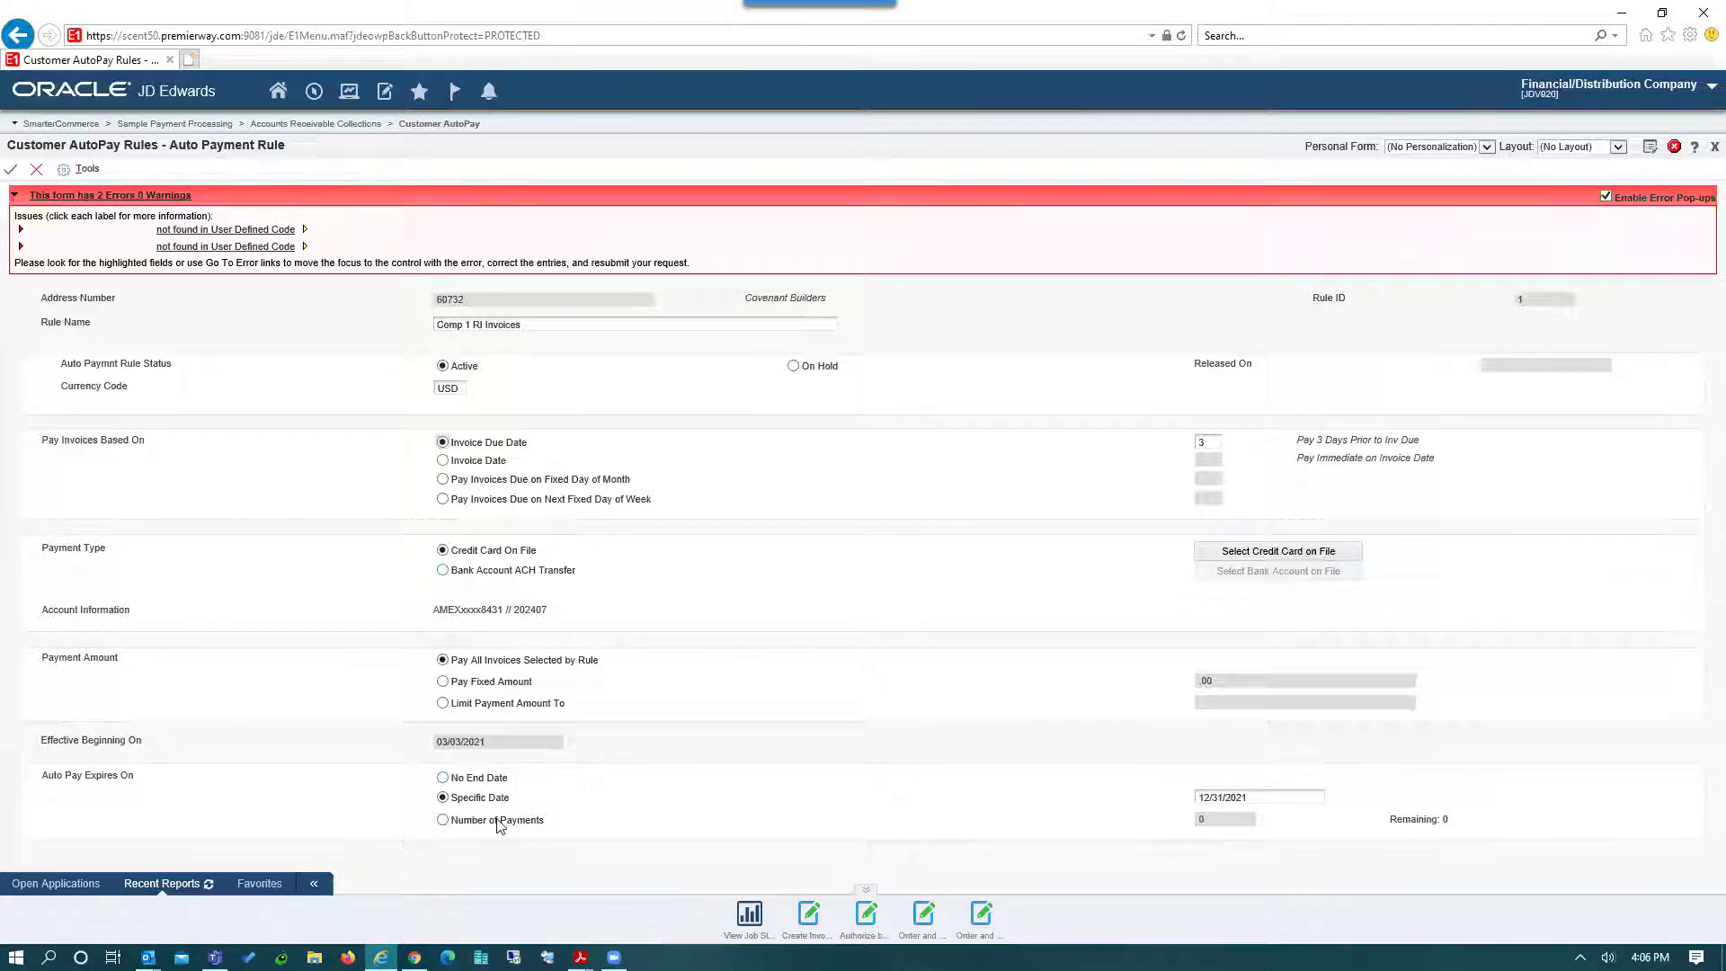
Step: Mark the rule On Hold, then cancel out of the form without saving
click(793, 366)
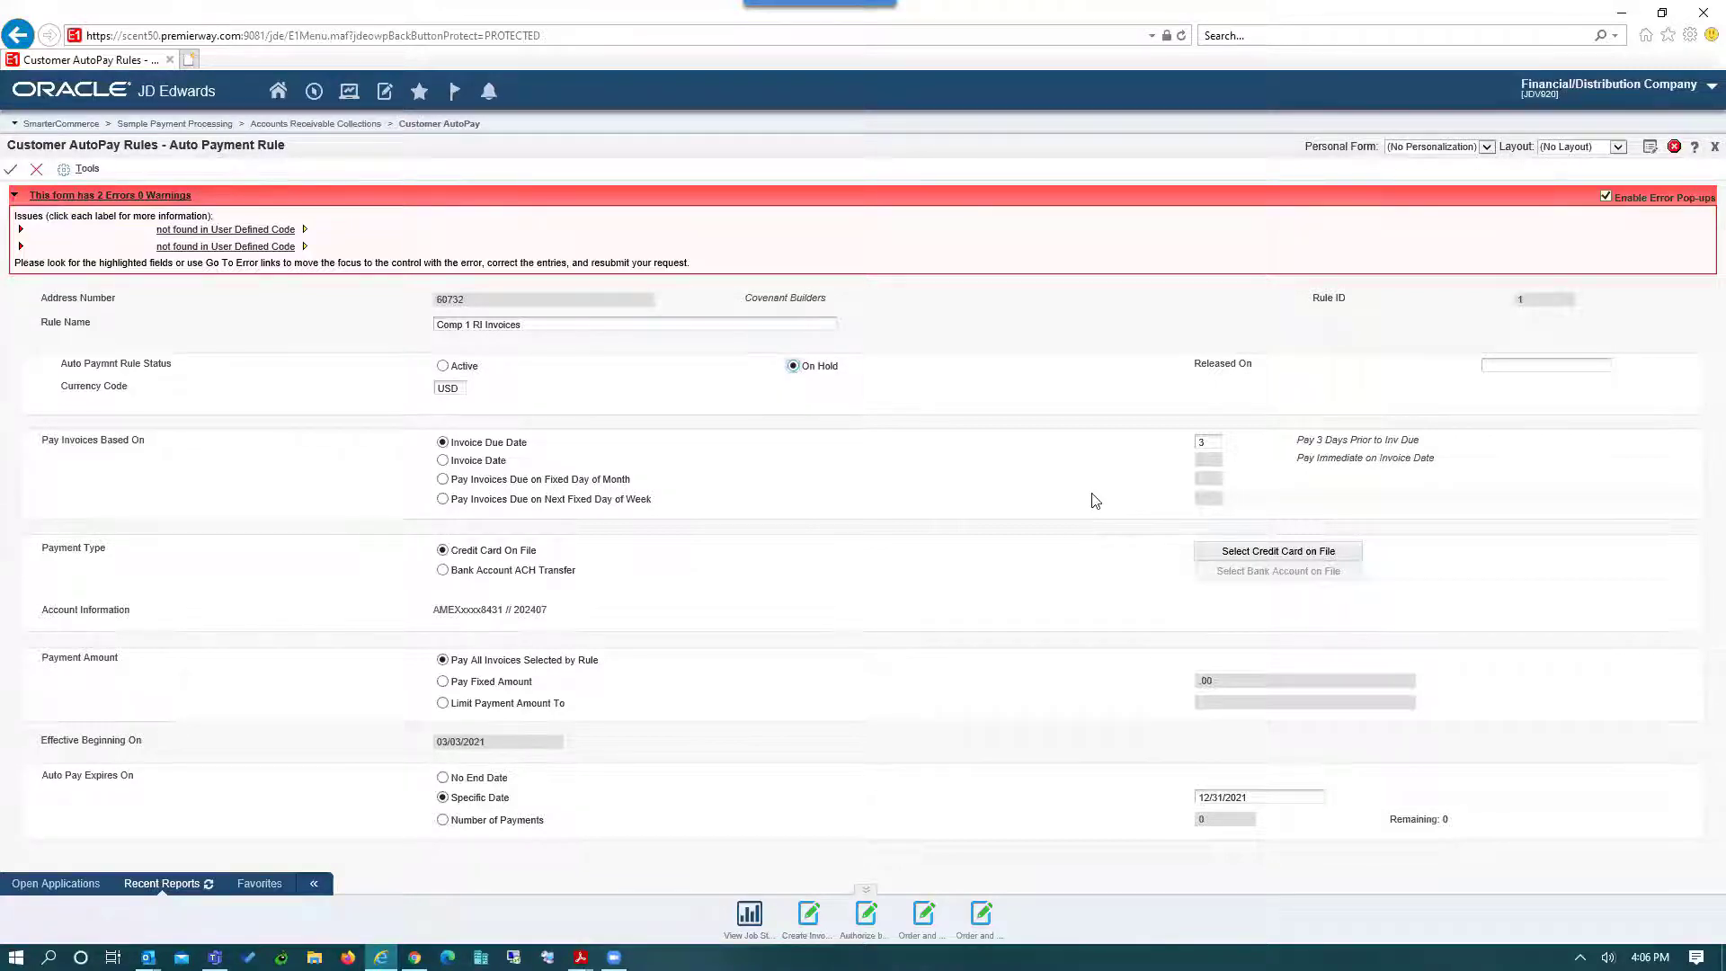
click(37, 174)
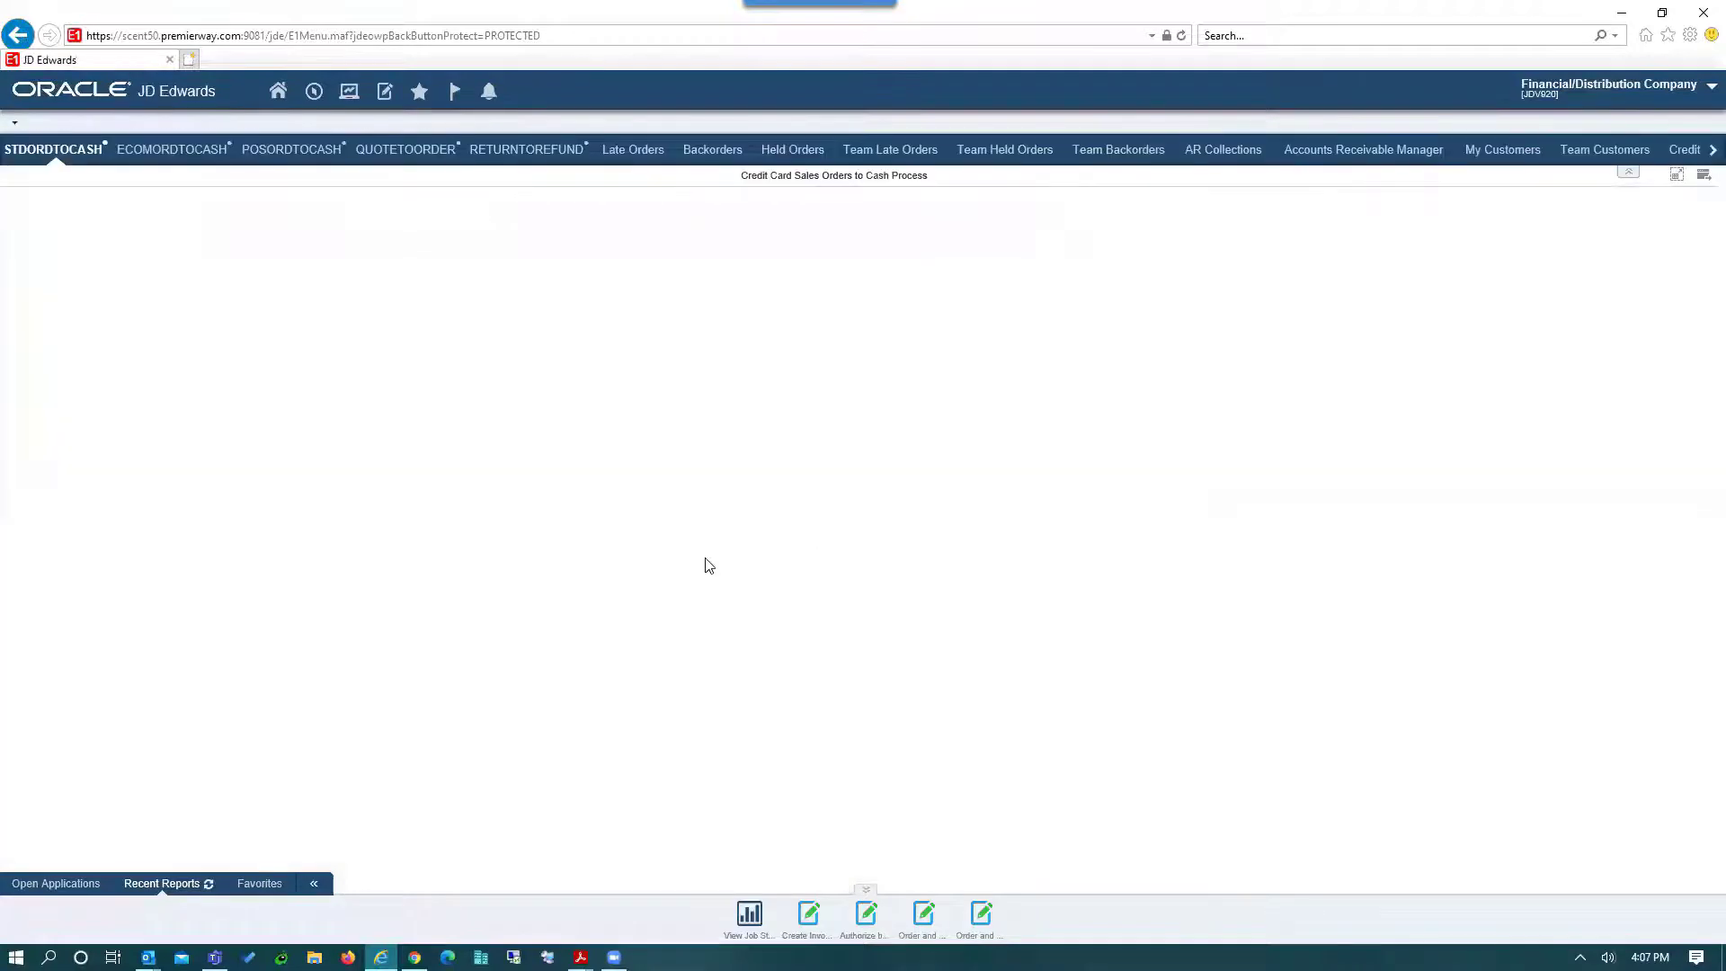
Step: Open Generate Invoice Payments Based on AutoPay via SmarterCommerce > Sample Payment Processing > Customer AutoPay
click(314, 90)
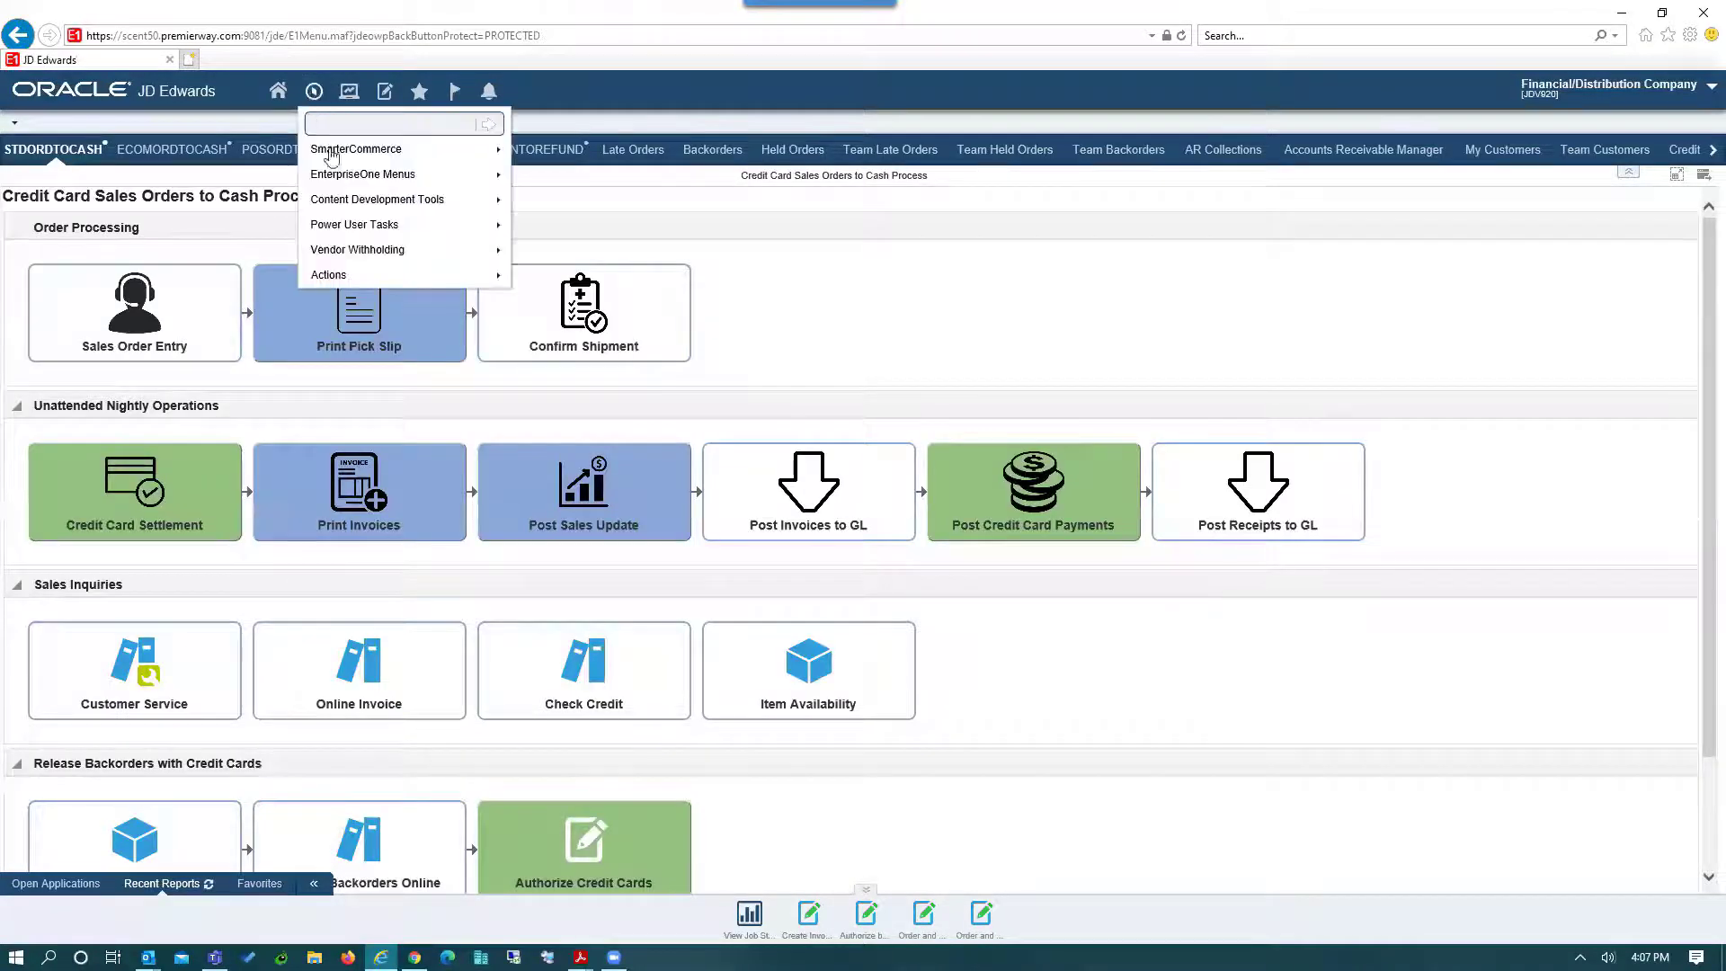
mouse_move(395, 151)
mouse_move(576, 149)
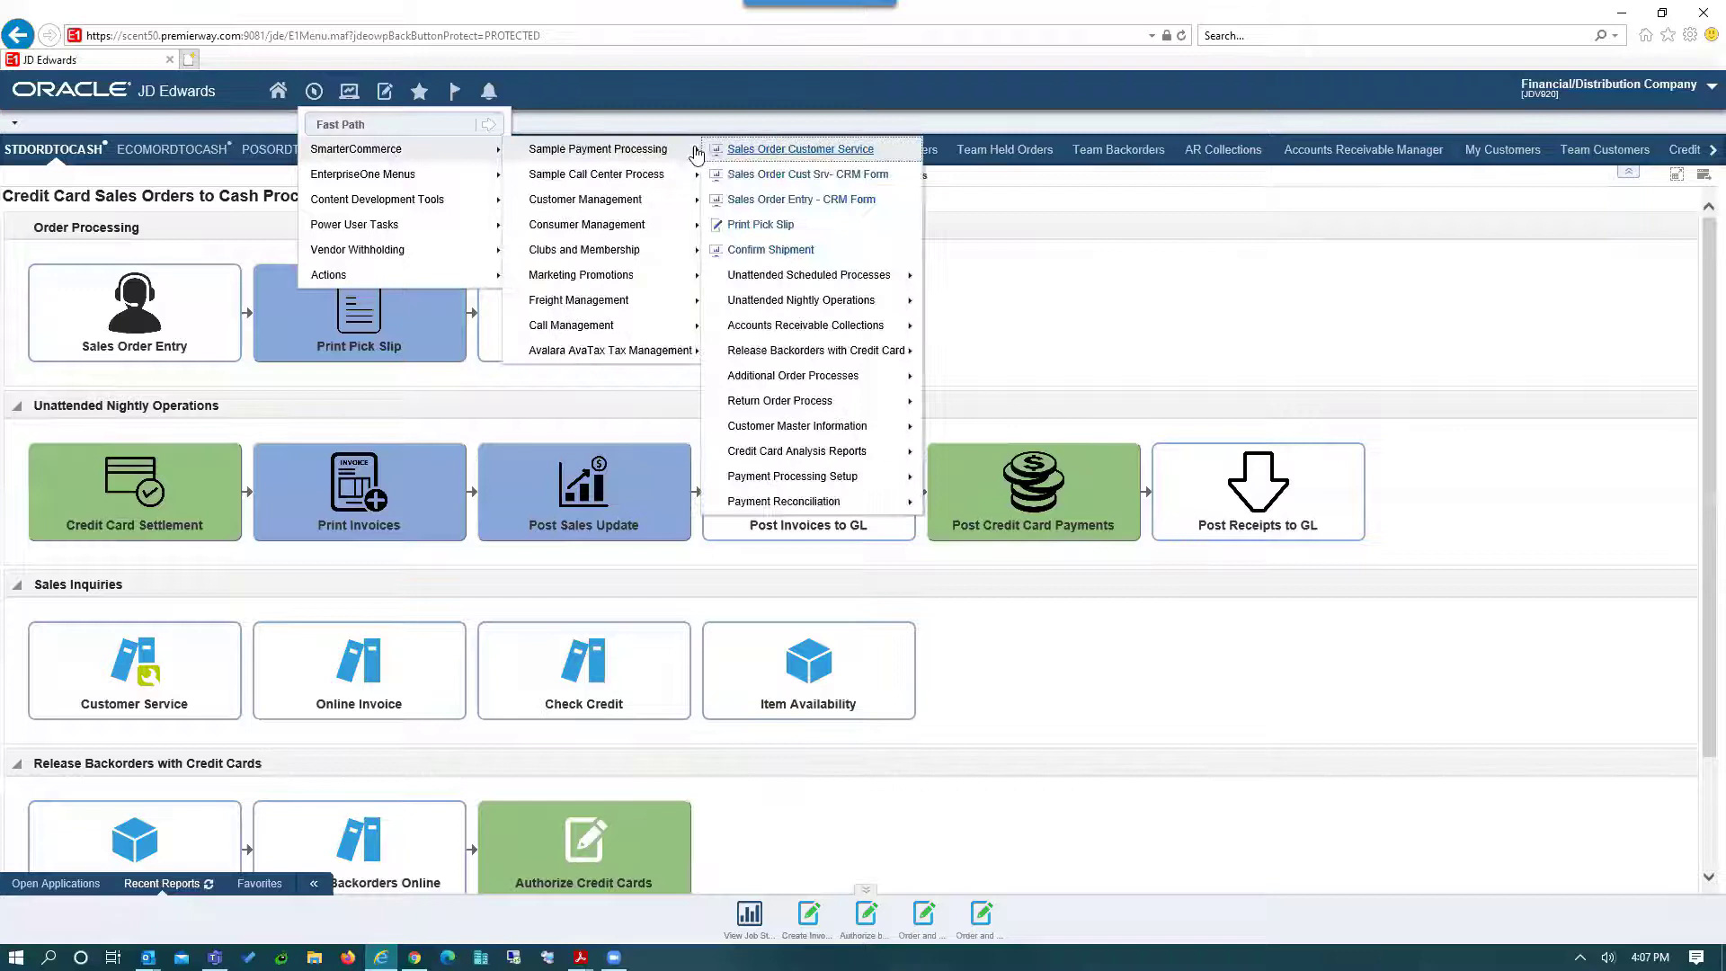
mouse_move(850, 328)
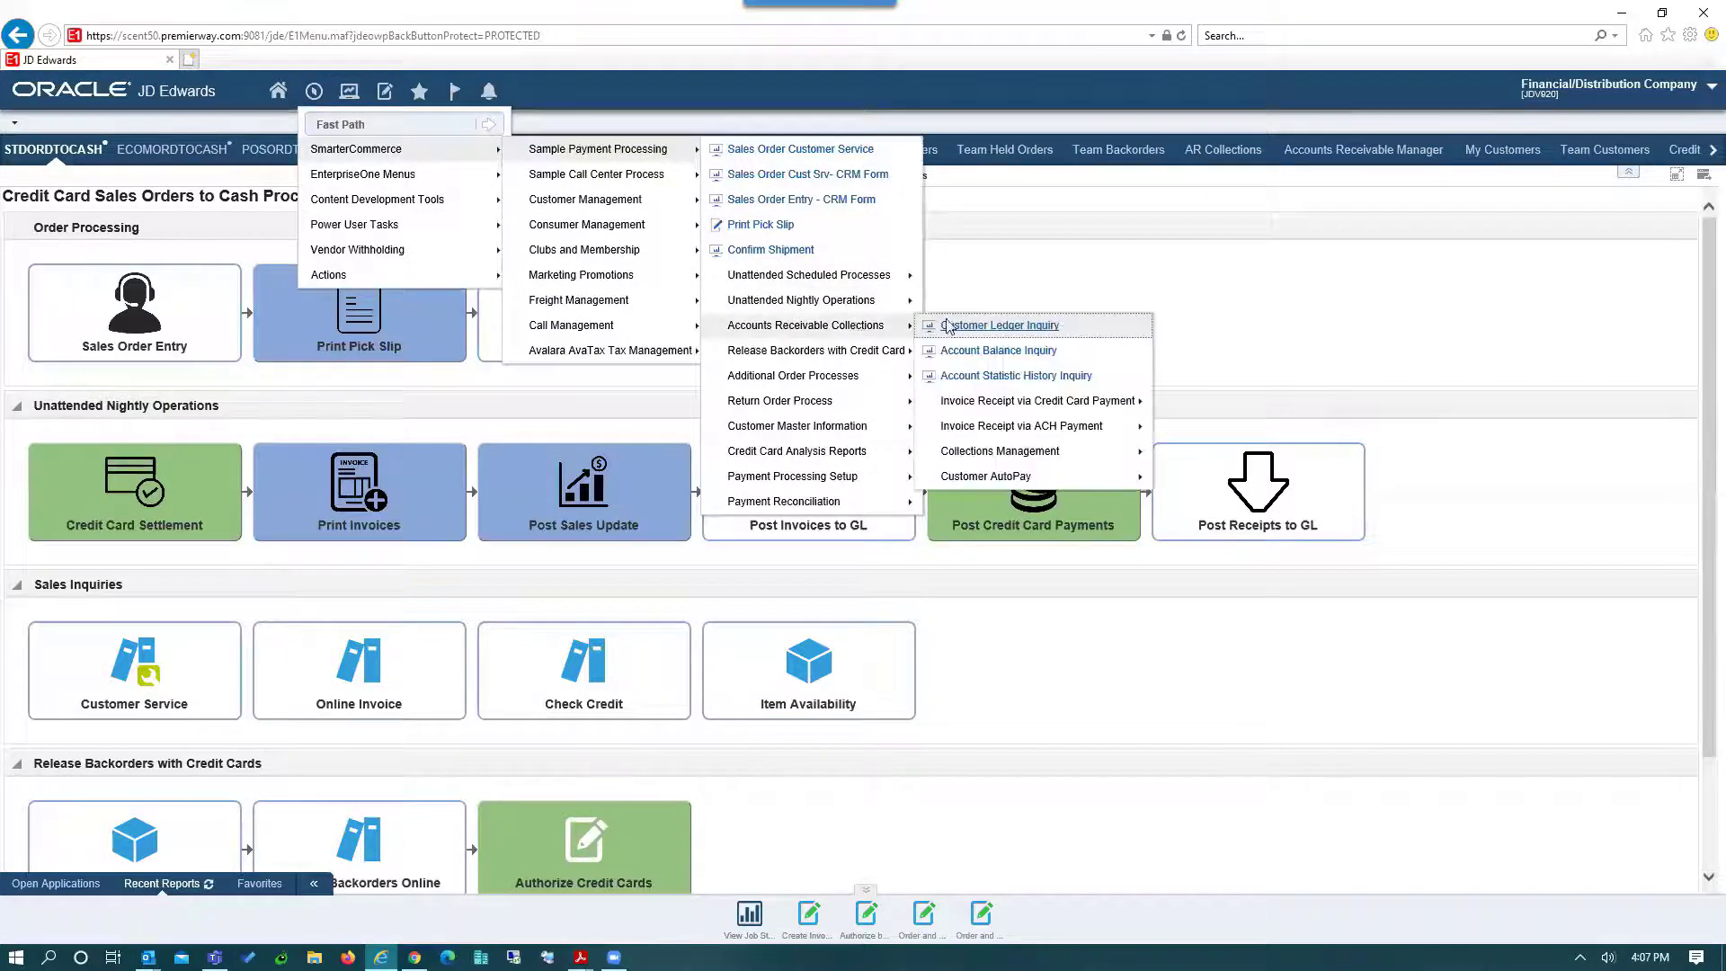
mouse_move(1034, 478)
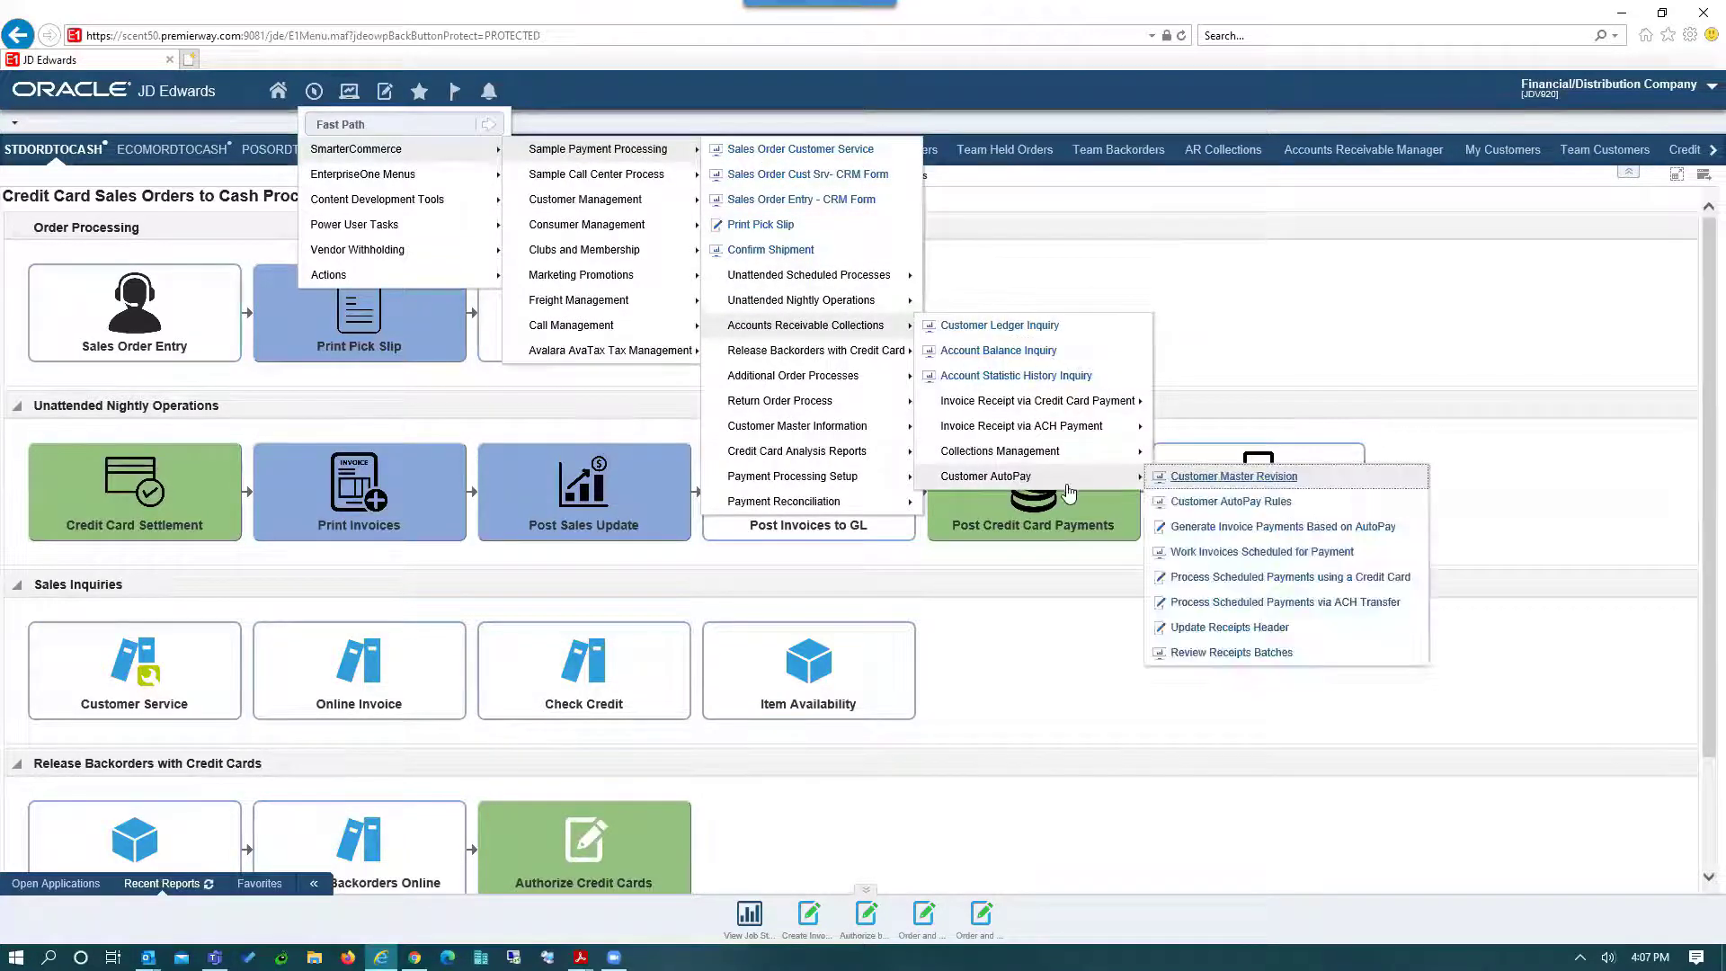
click(1285, 527)
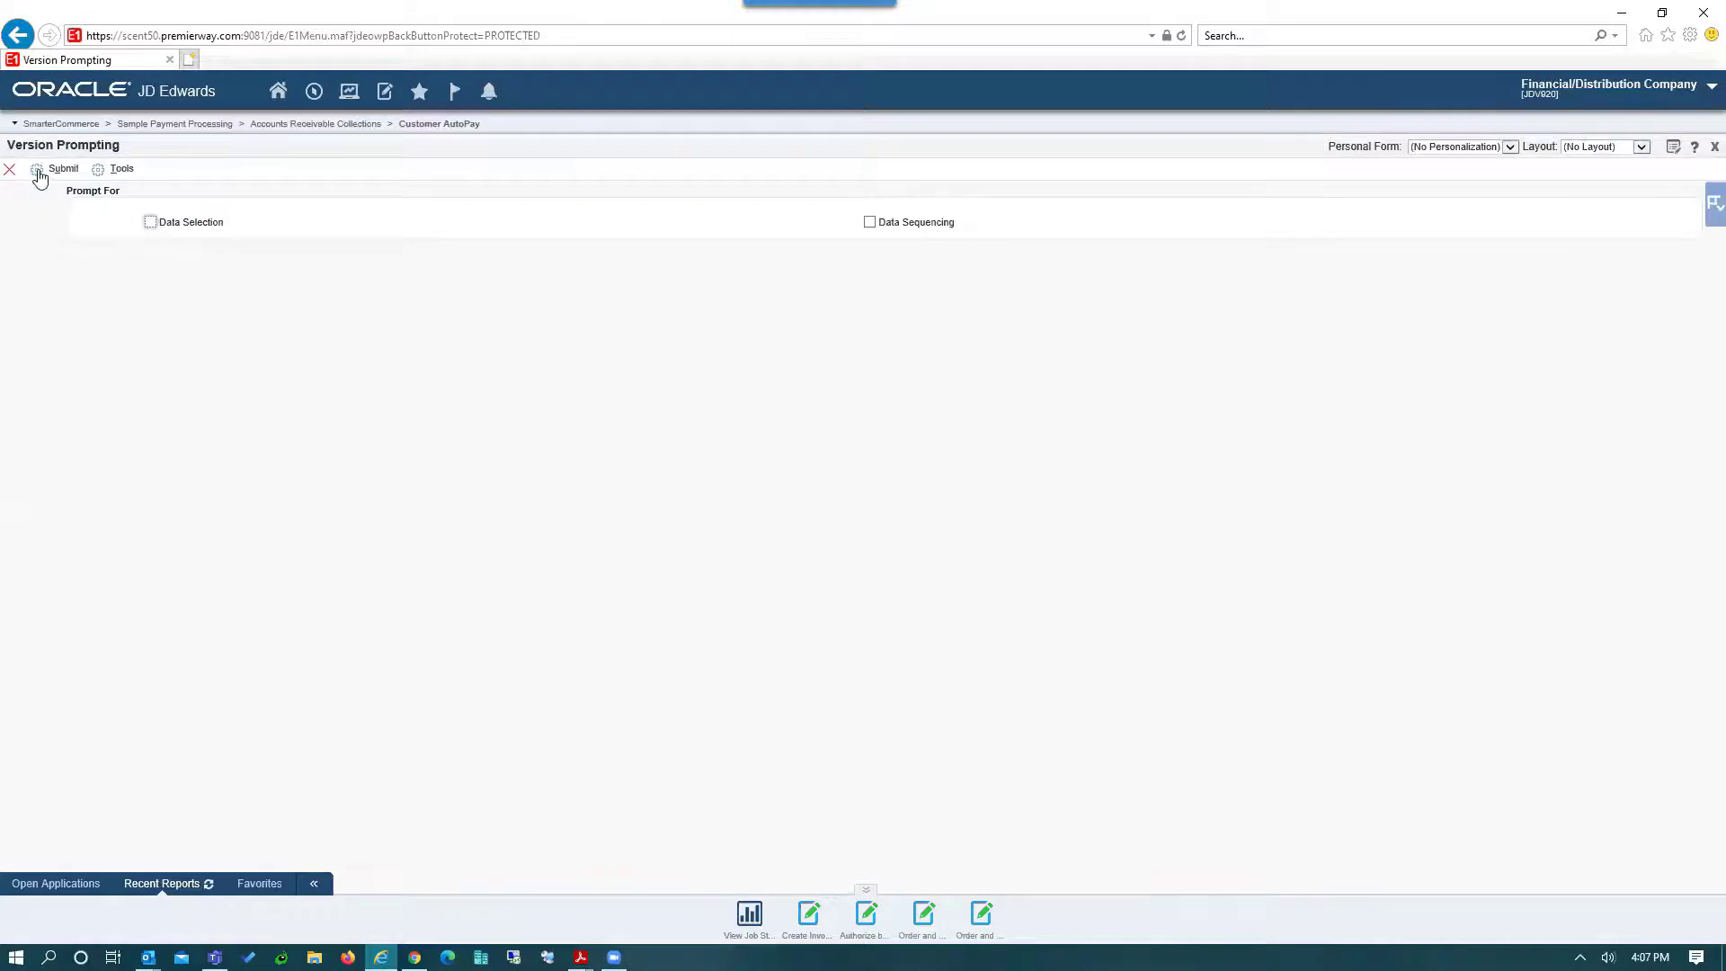
Step: Submit the Apply Auto Pay Rules job, accepting the processing options and printer settings
click(39, 176)
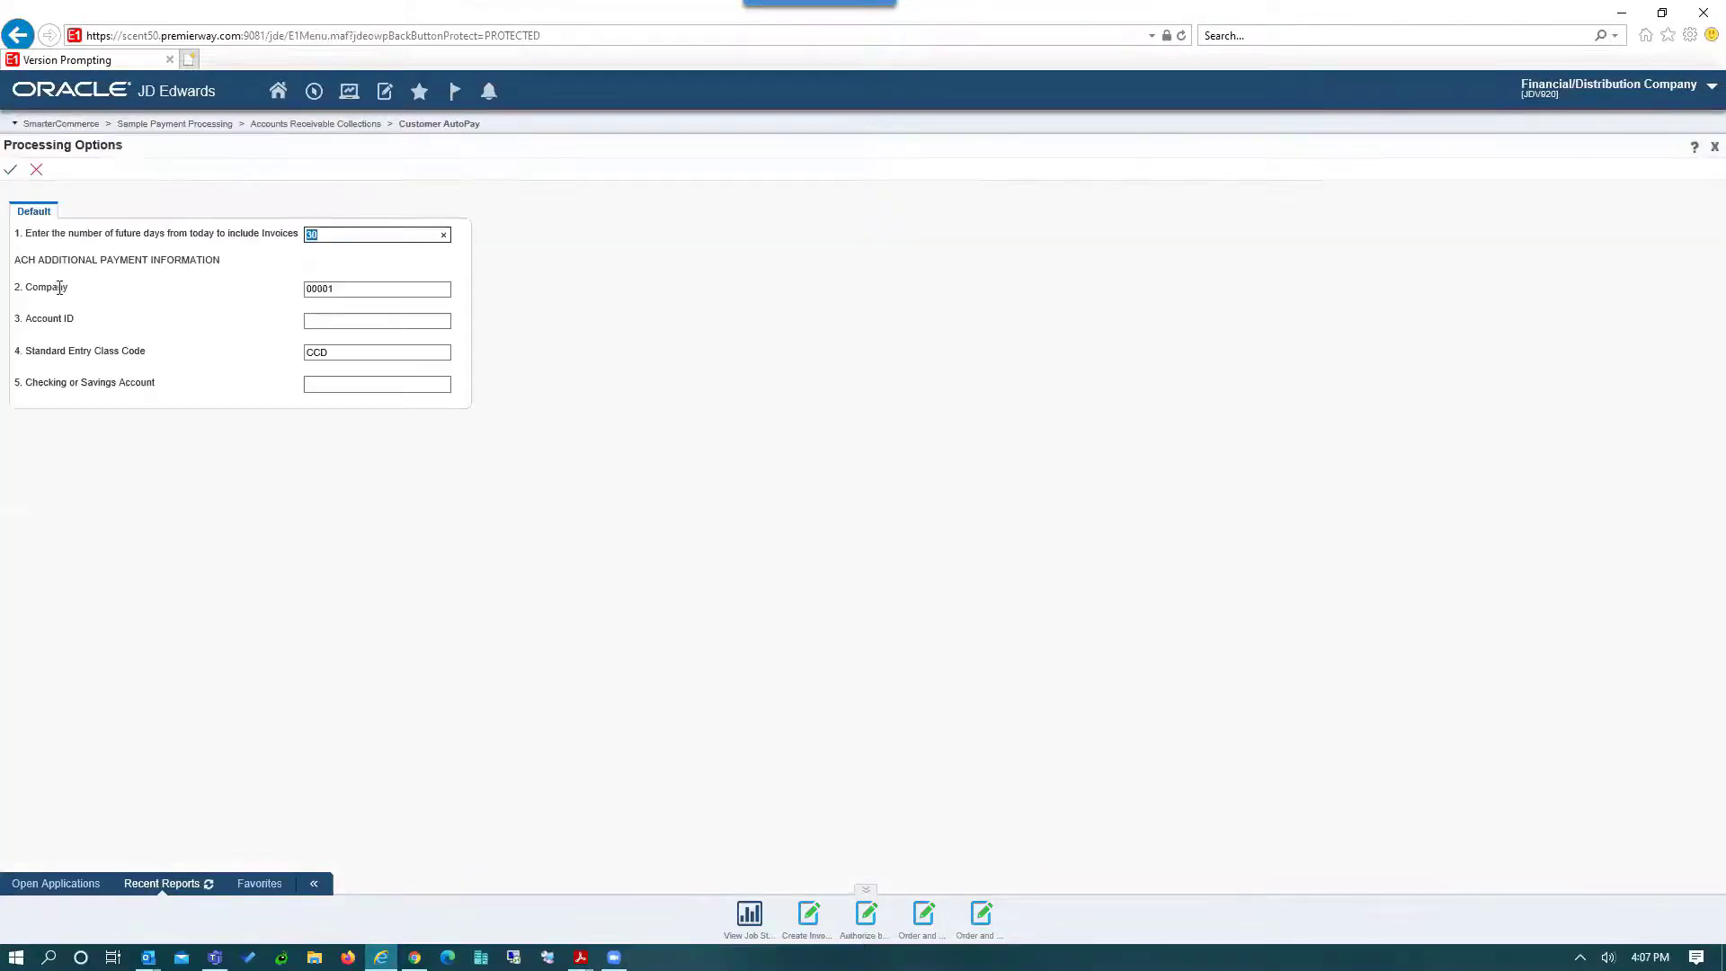
click(10, 171)
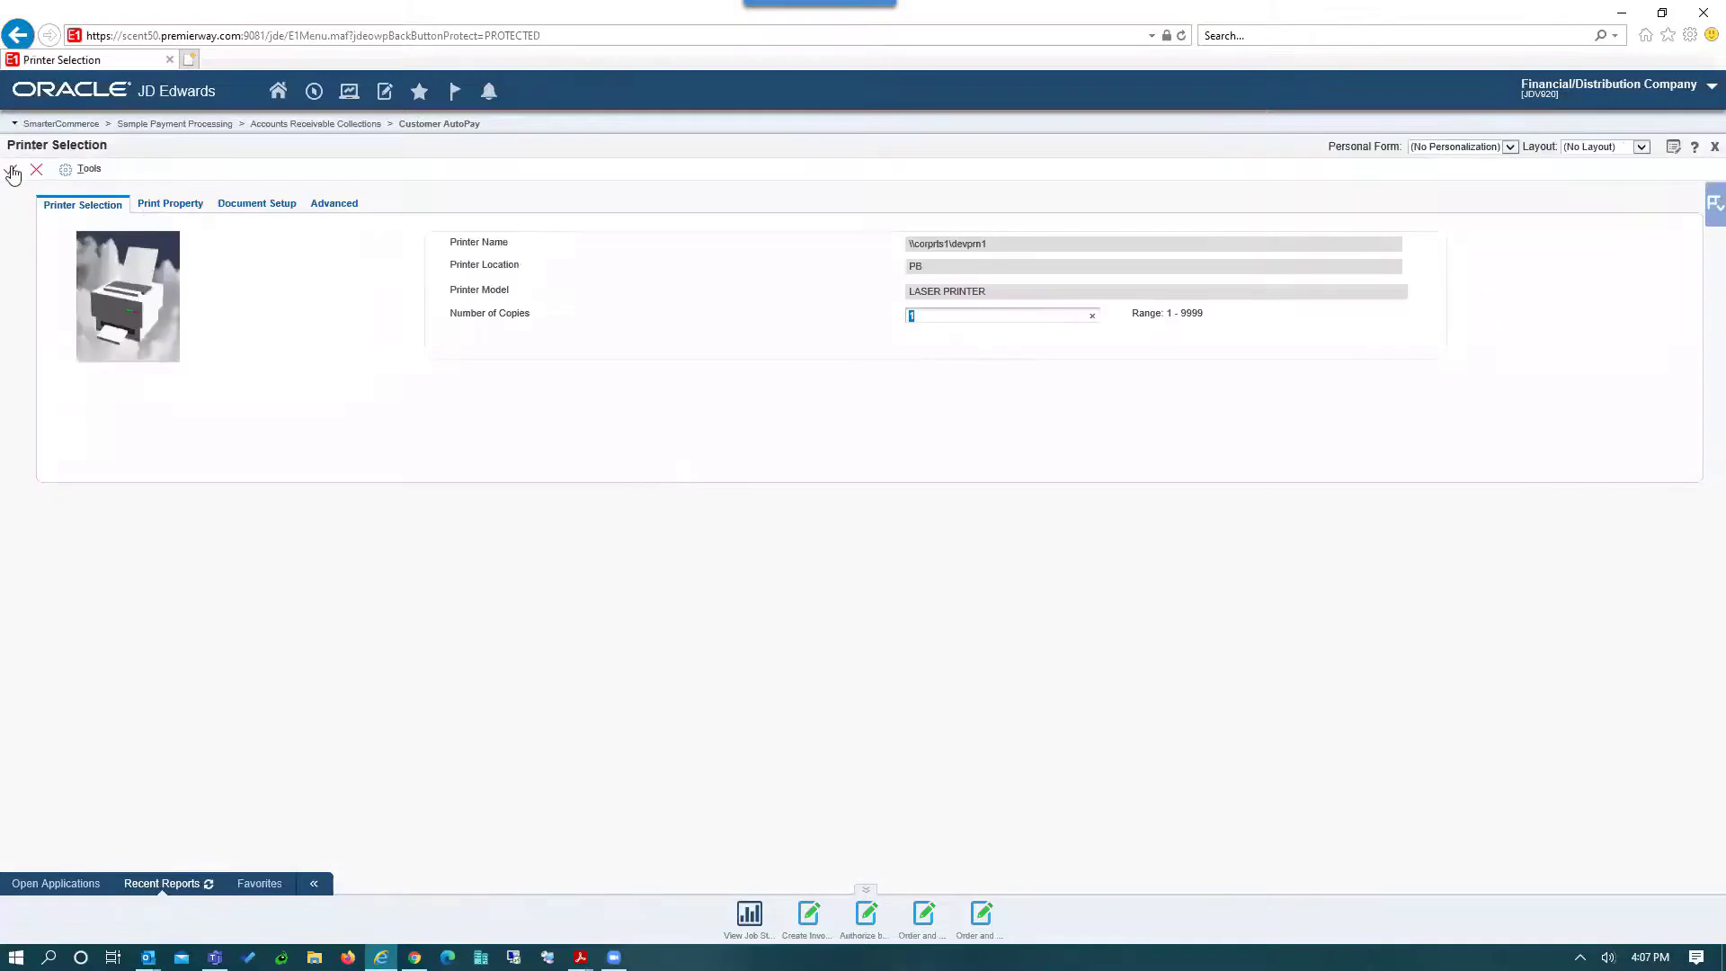
click(13, 174)
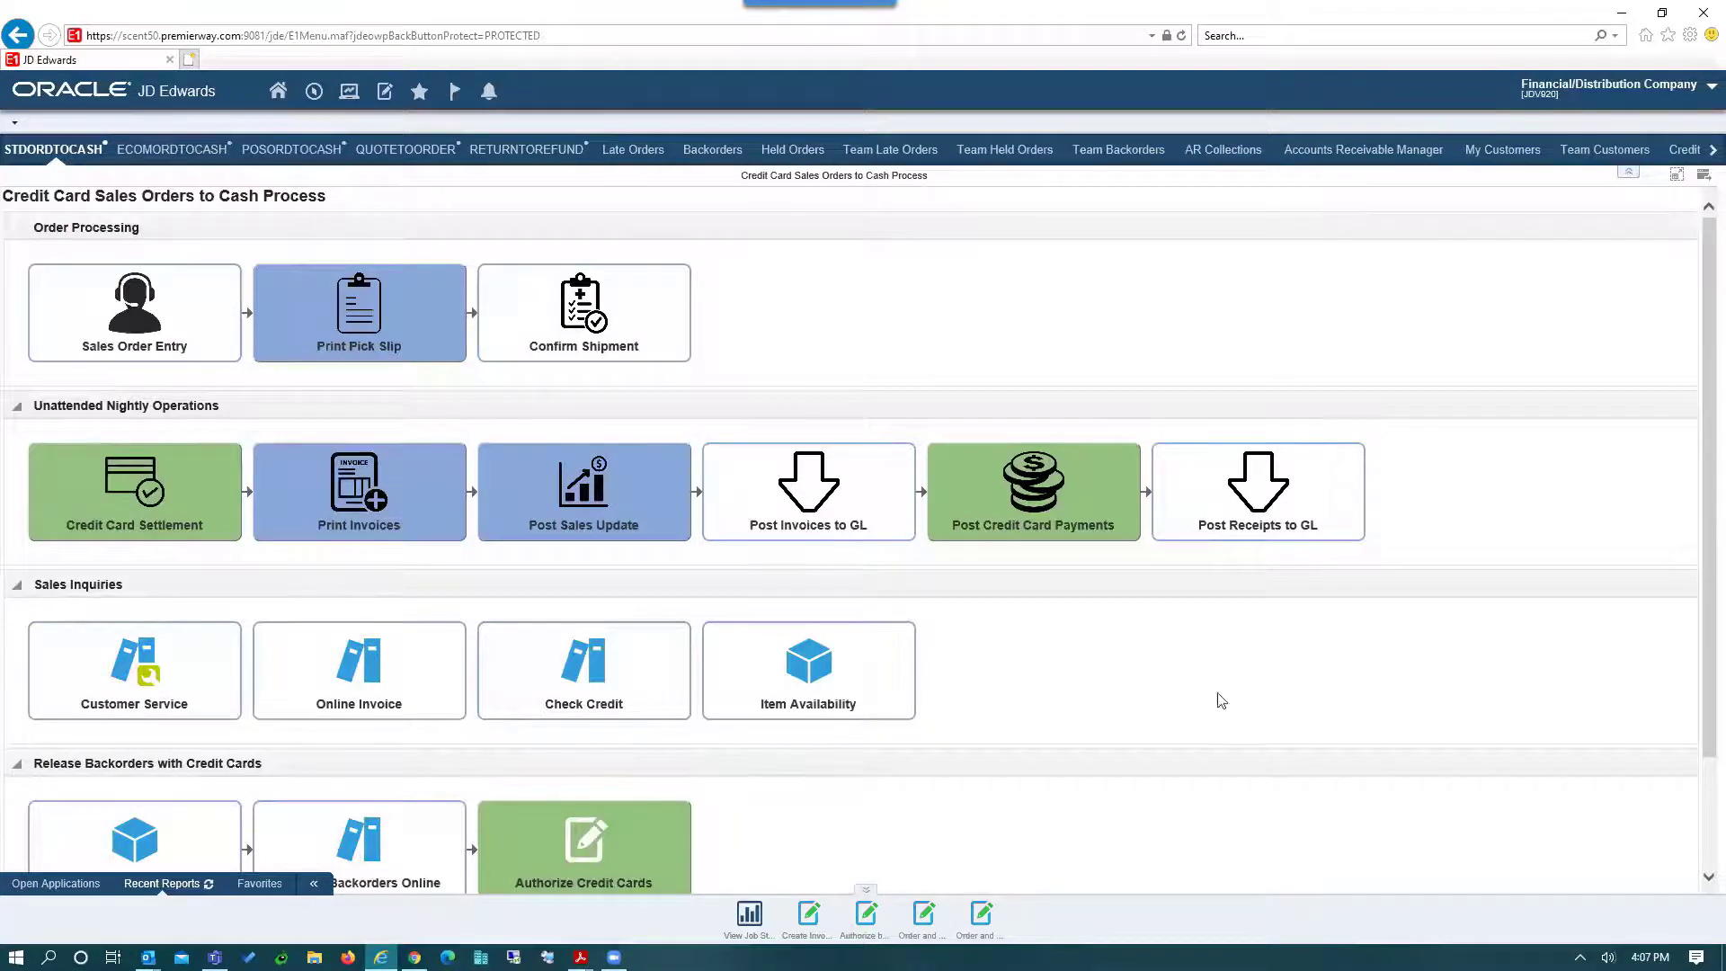
Step: Open the completed job's PDF output from Recent Reports
click(207, 883)
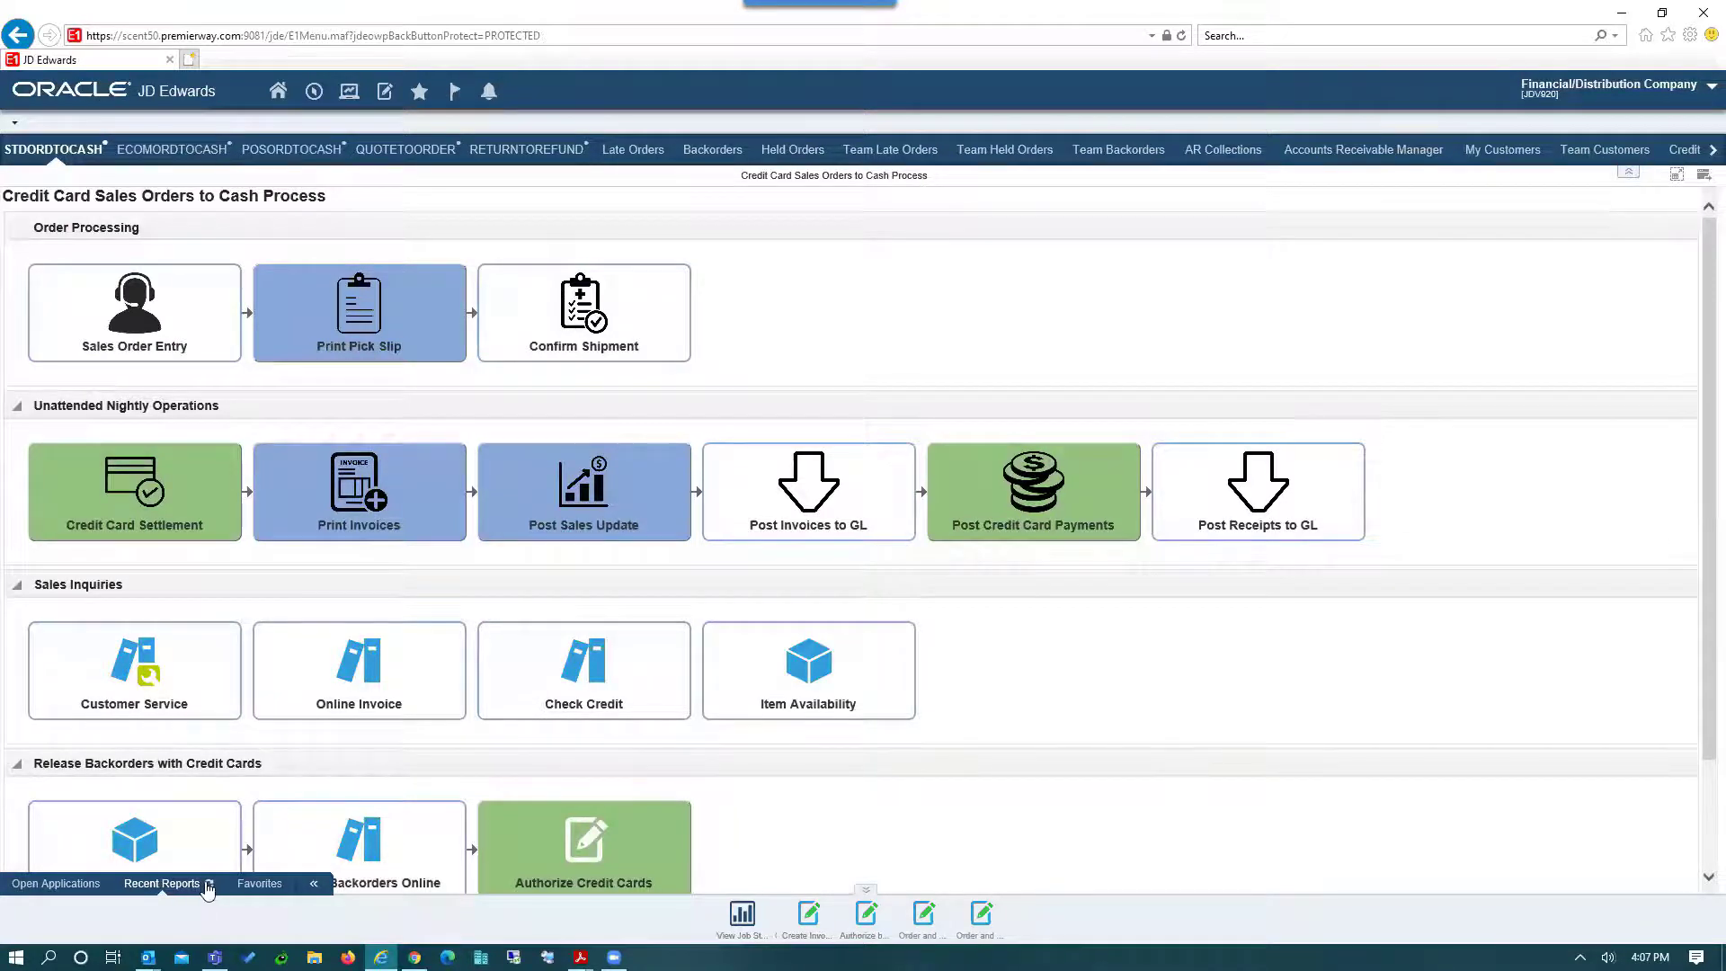
click(760, 939)
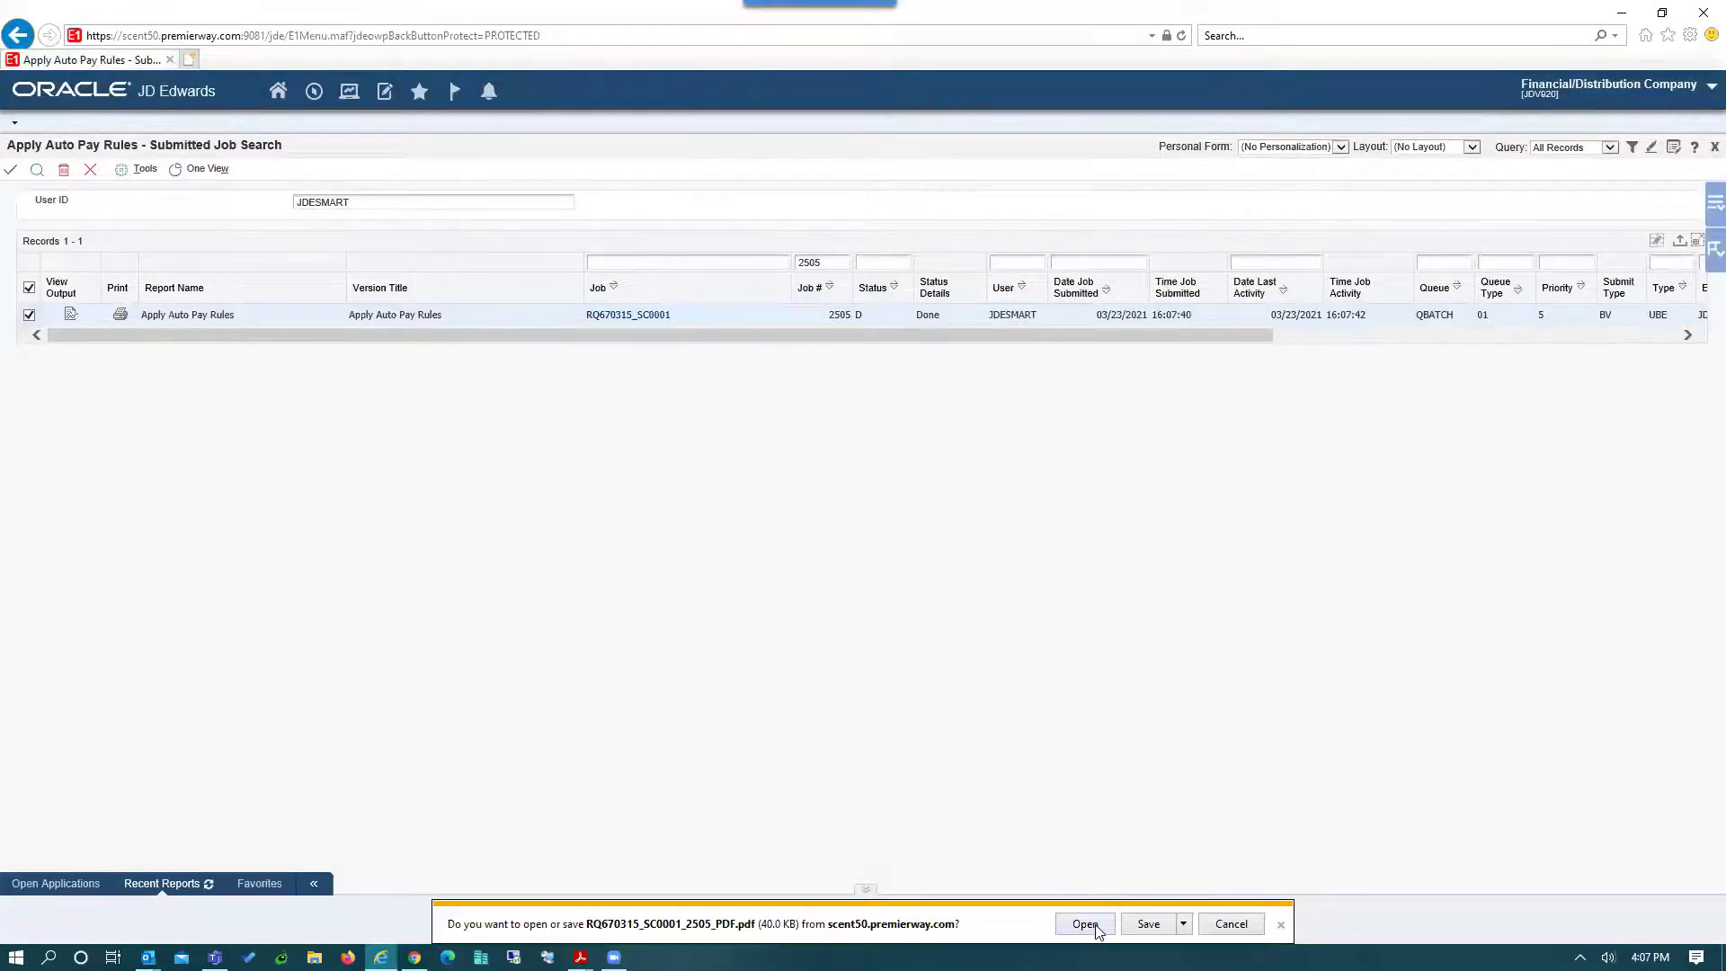
click(1085, 925)
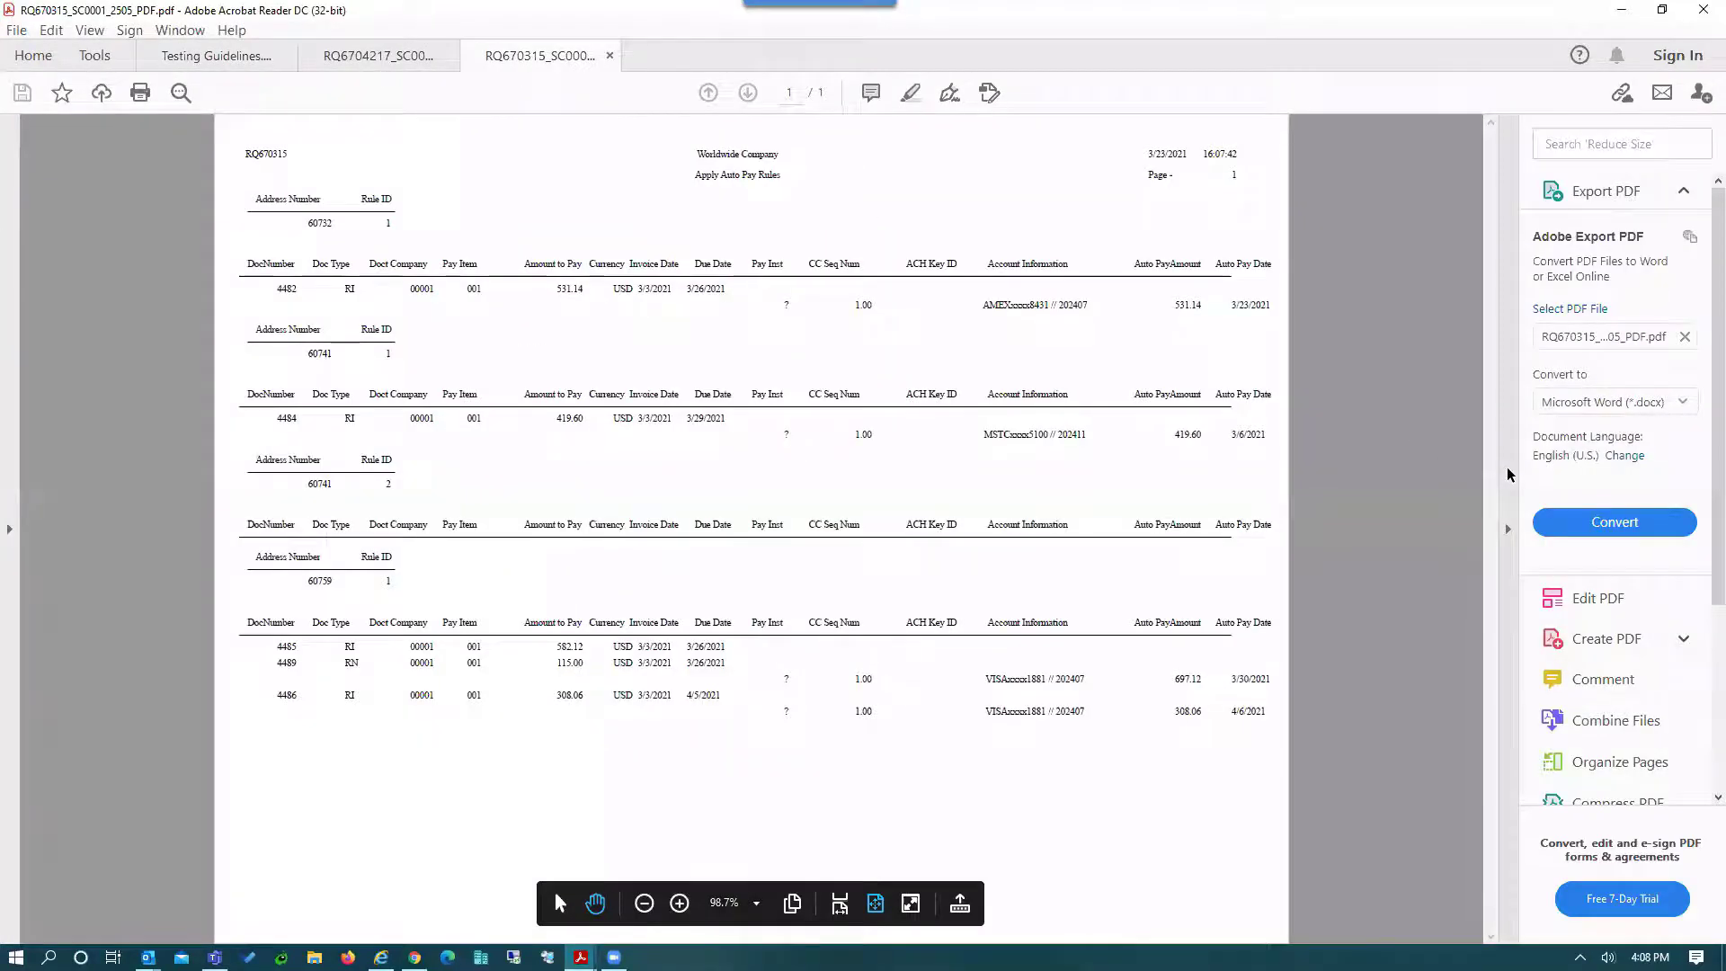
Step: Zoom into the report and inspect the first customer's AutoPay amount 531.14 dated 3/23/2021
click(1509, 473)
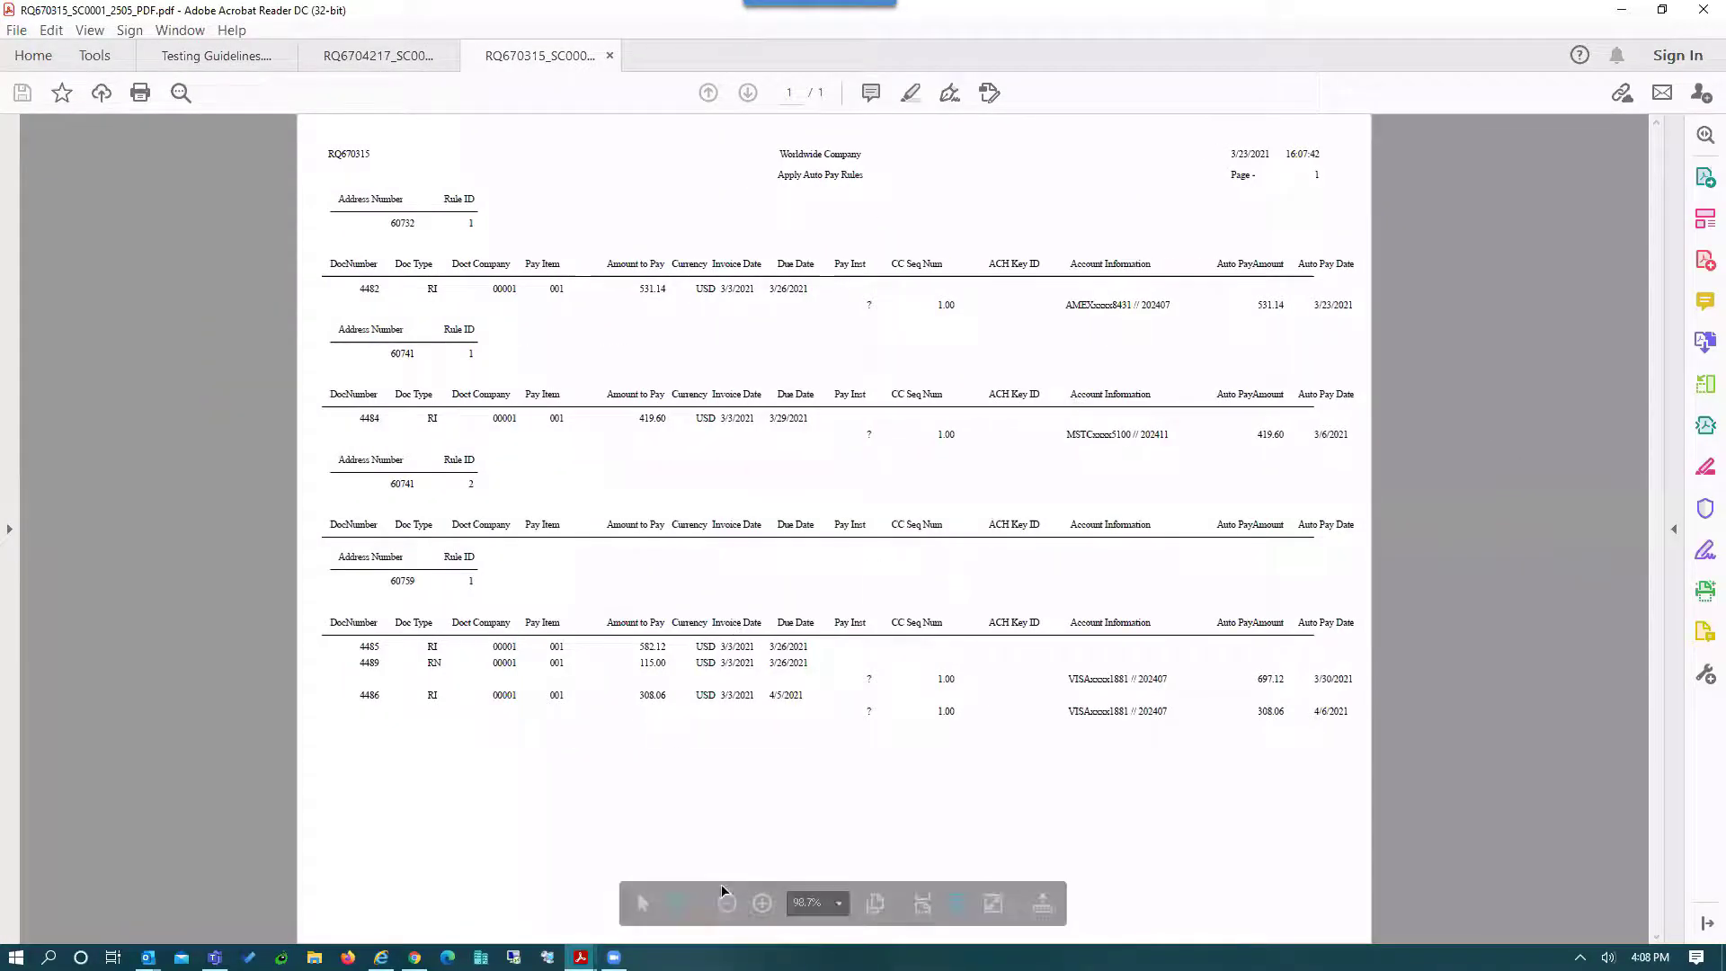
click(763, 904)
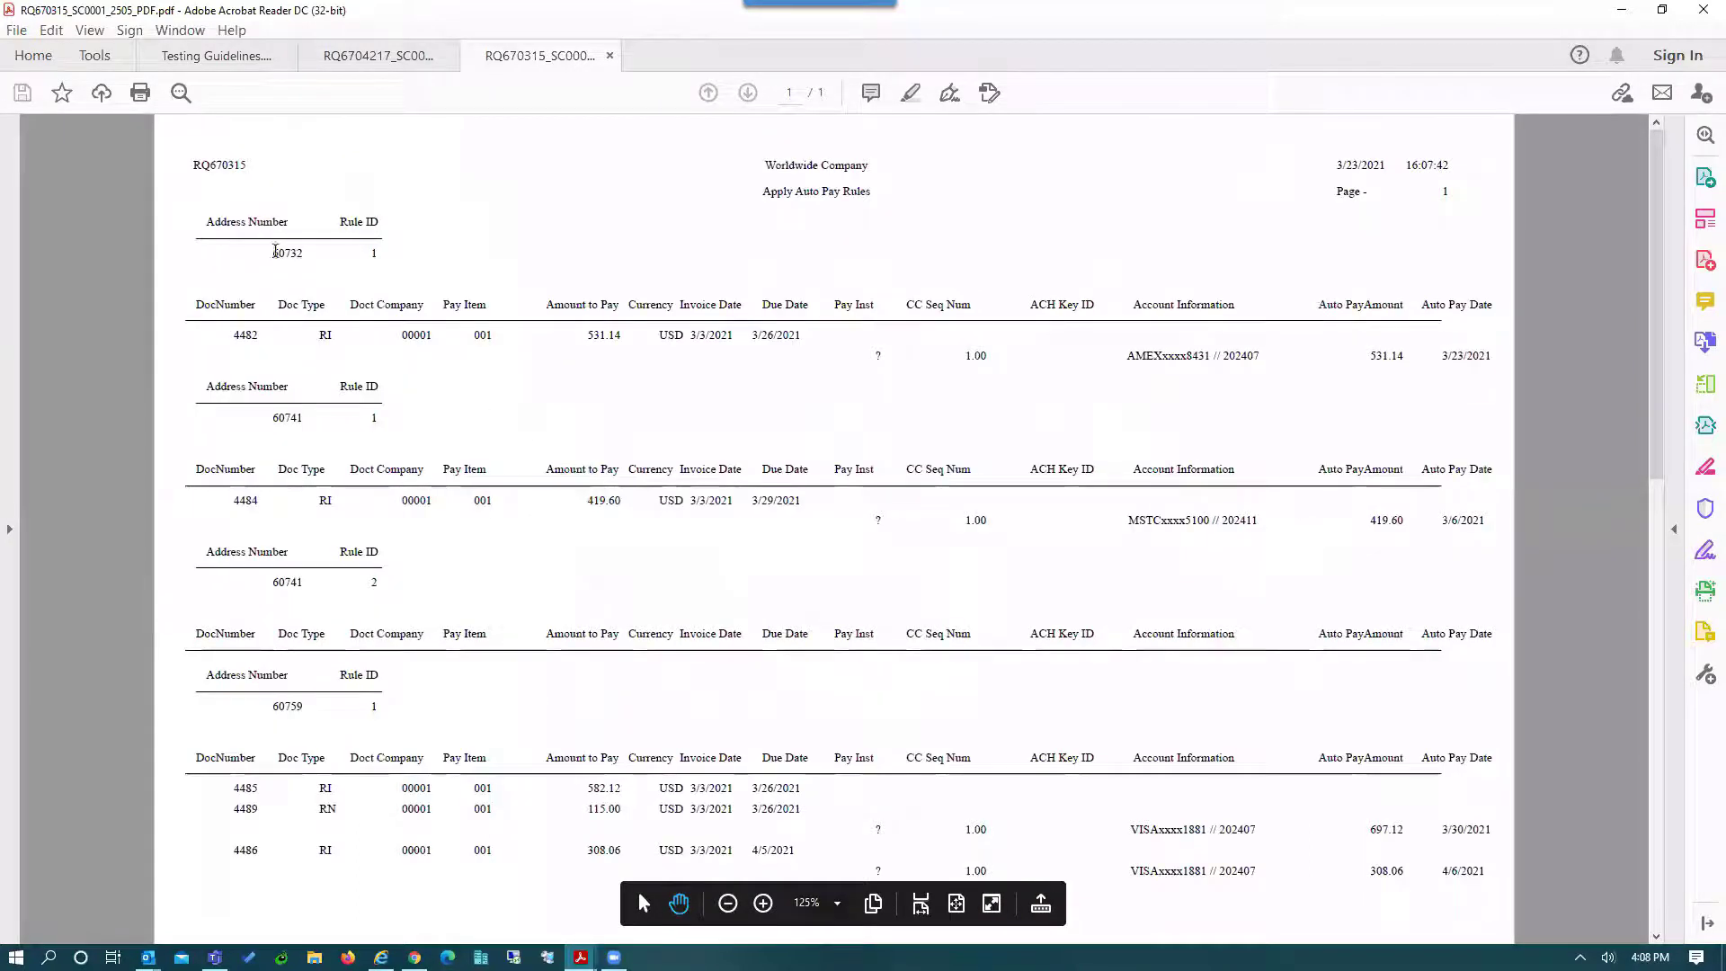
drag(268, 253, 307, 255)
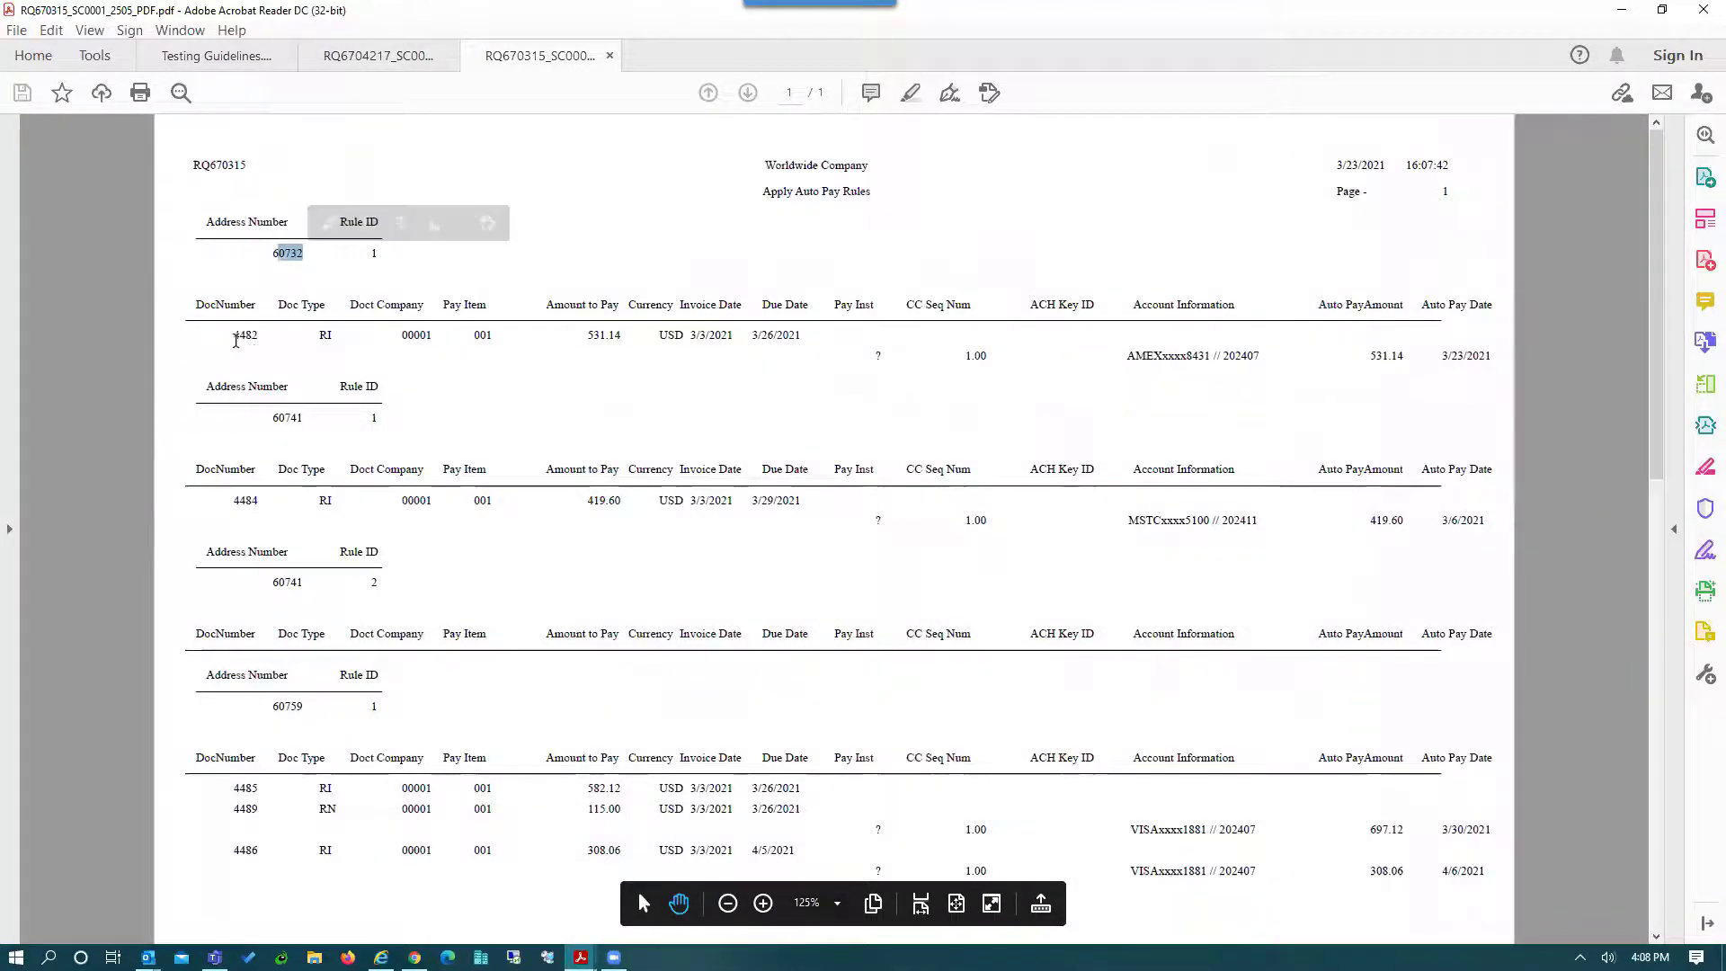
double_click(241, 337)
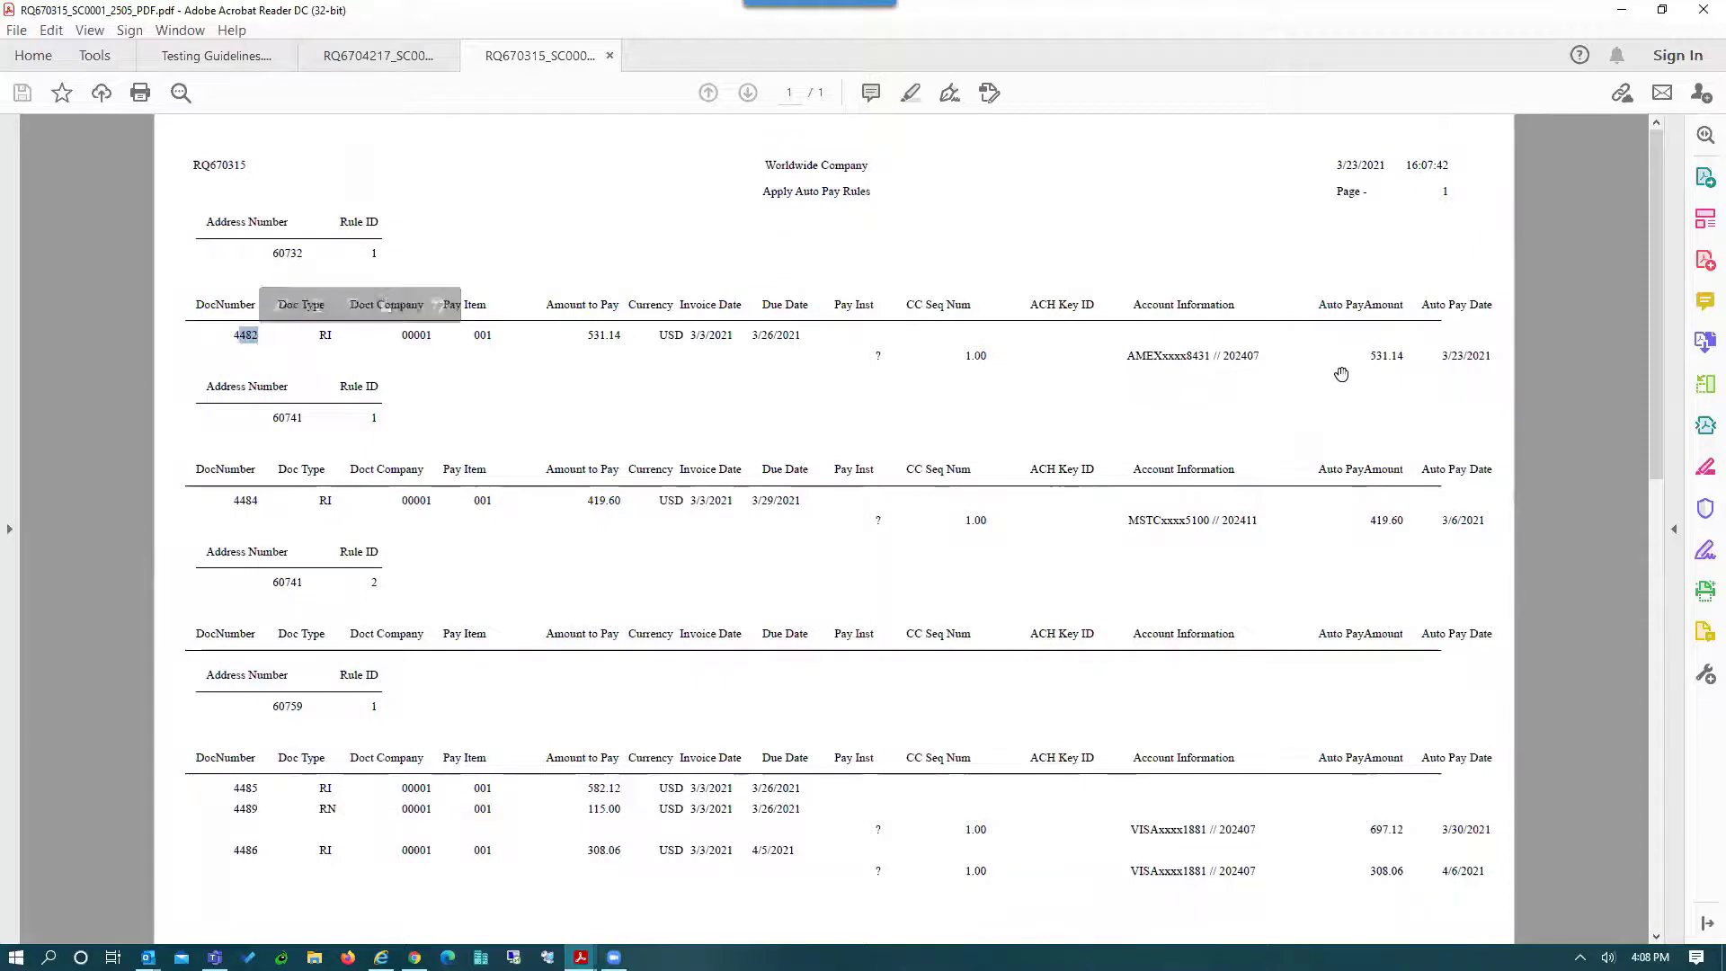
double_click(1386, 356)
double_click(1441, 357)
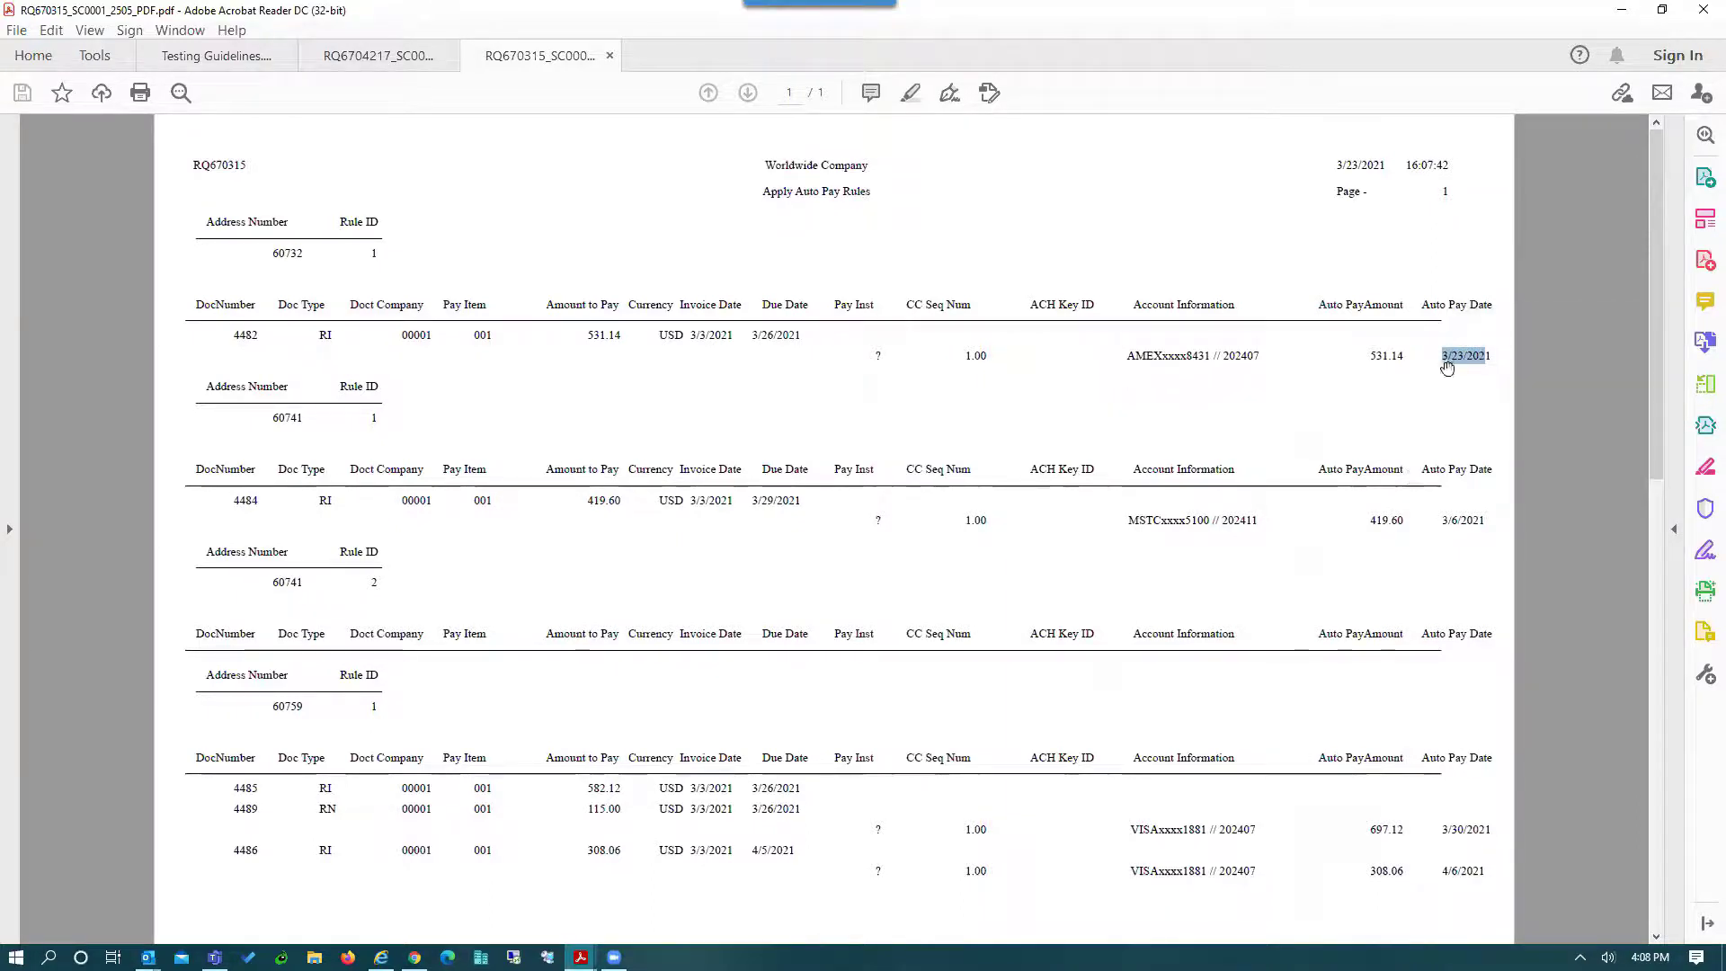
Step: Inspect the second customer's payment of 419.60 dated 3/6/2021
scroll(1456, 359, down, 1)
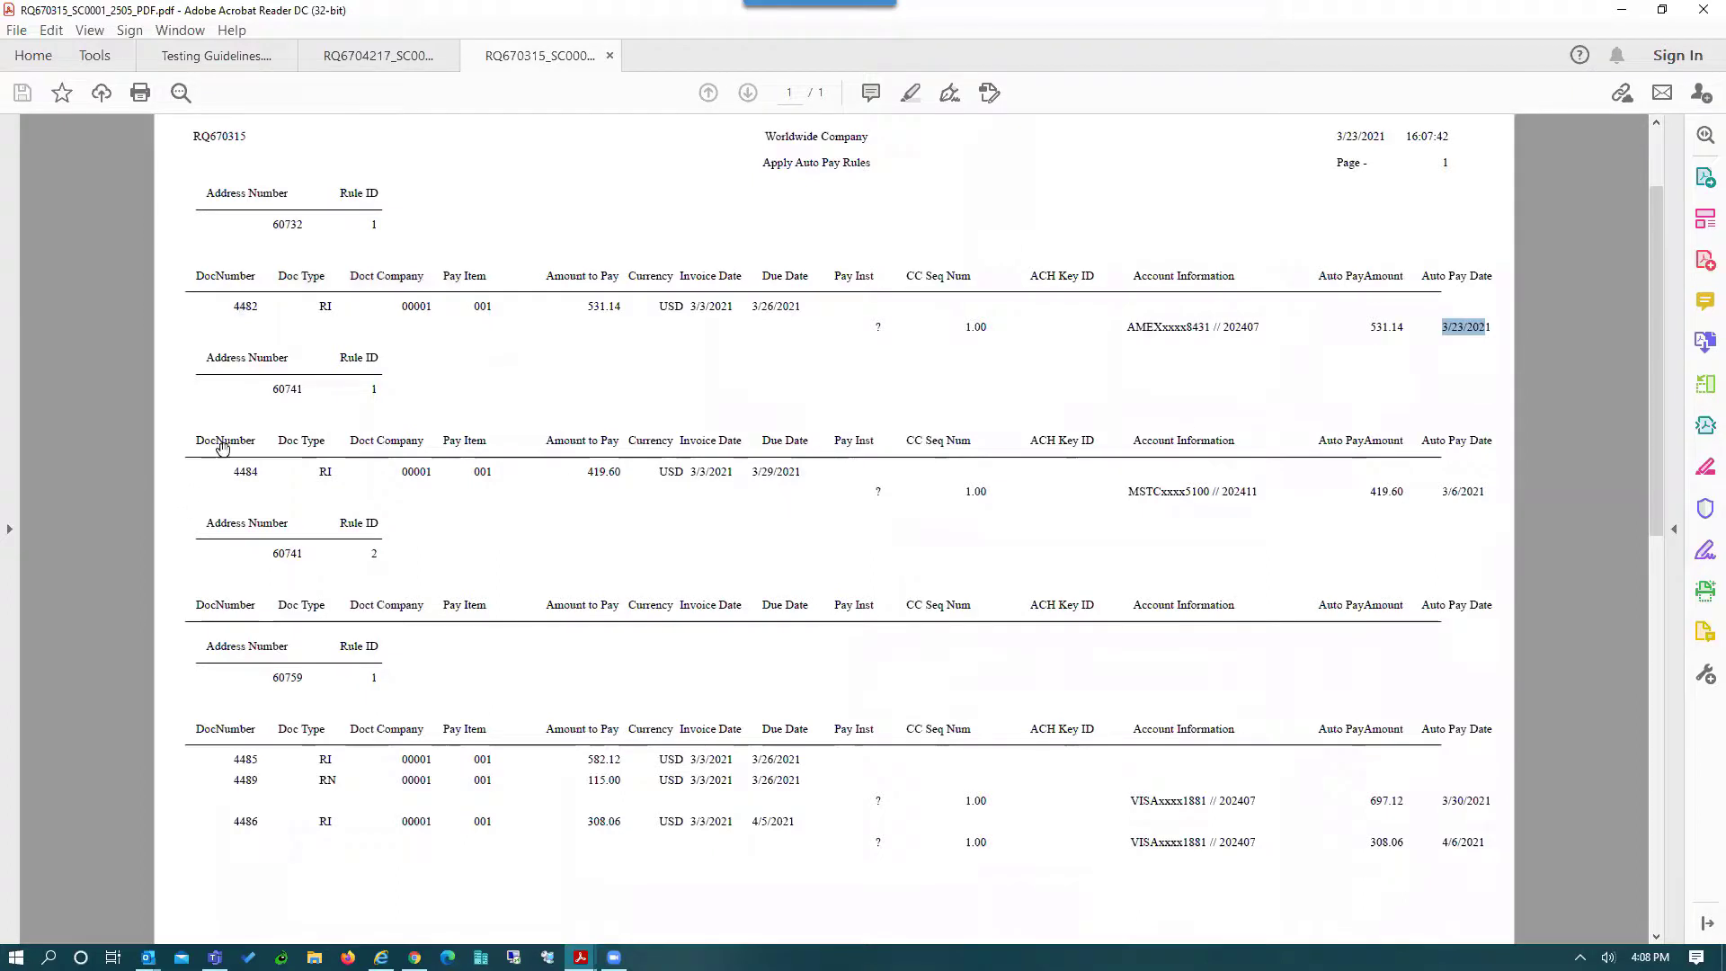
click(273, 393)
double_click(273, 393)
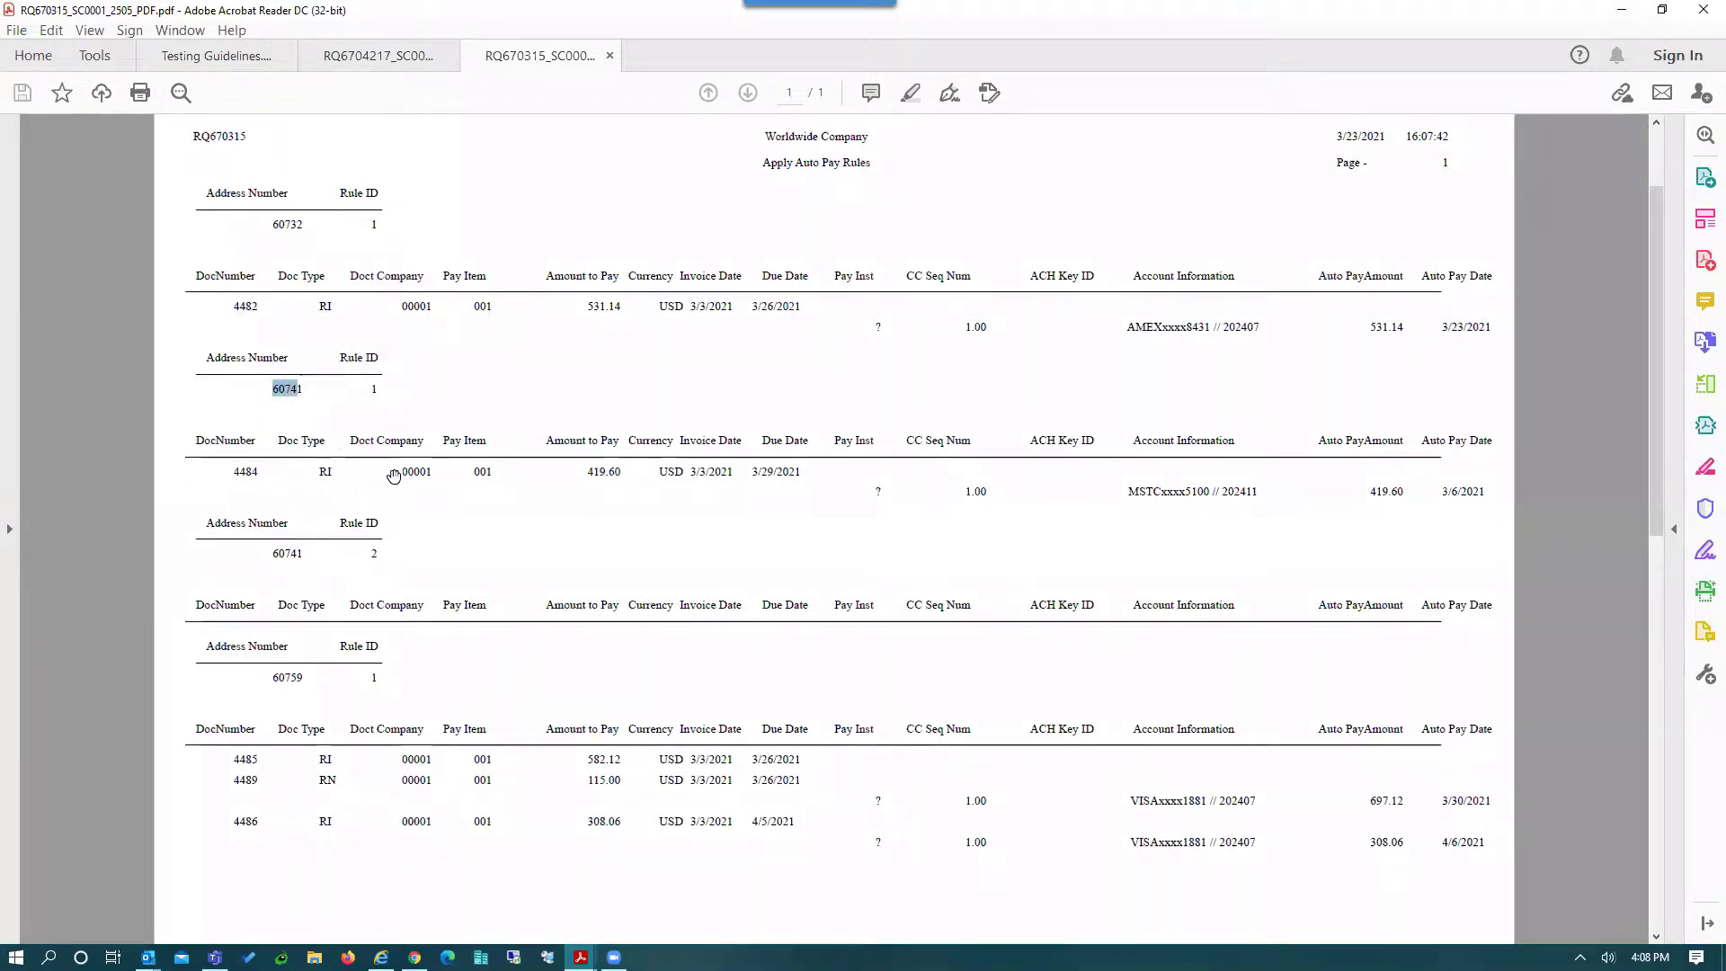
double_click(597, 471)
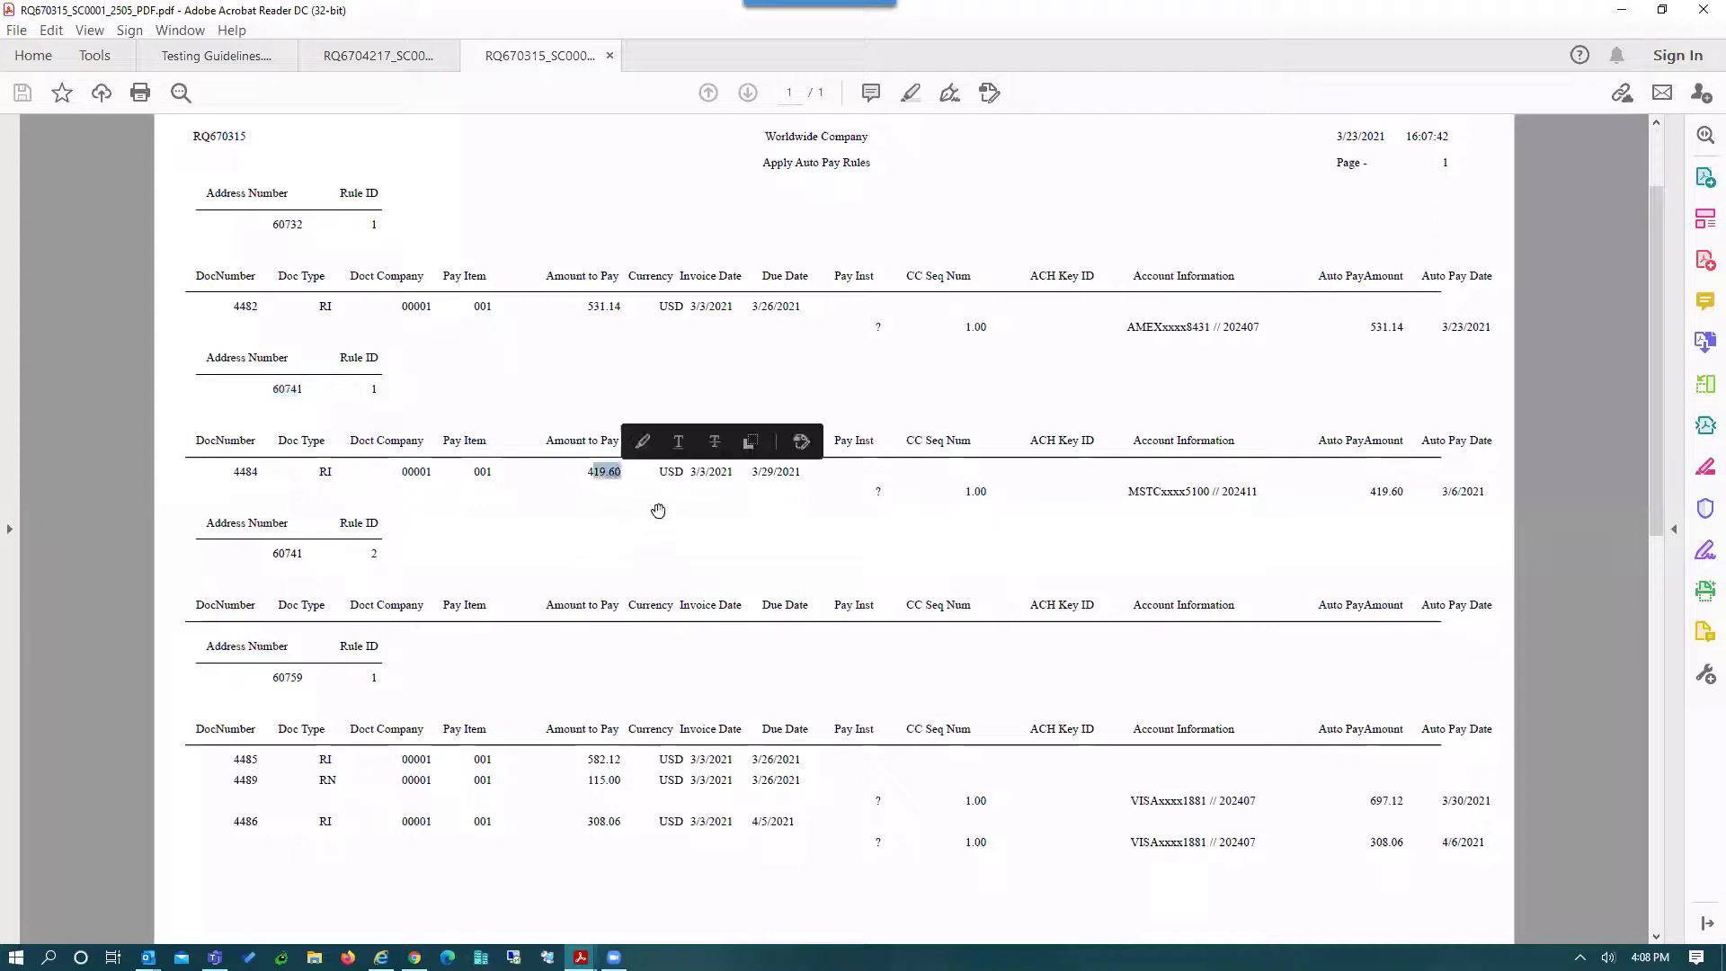
double_click(1463, 491)
scroll(1180, 626, down, 1)
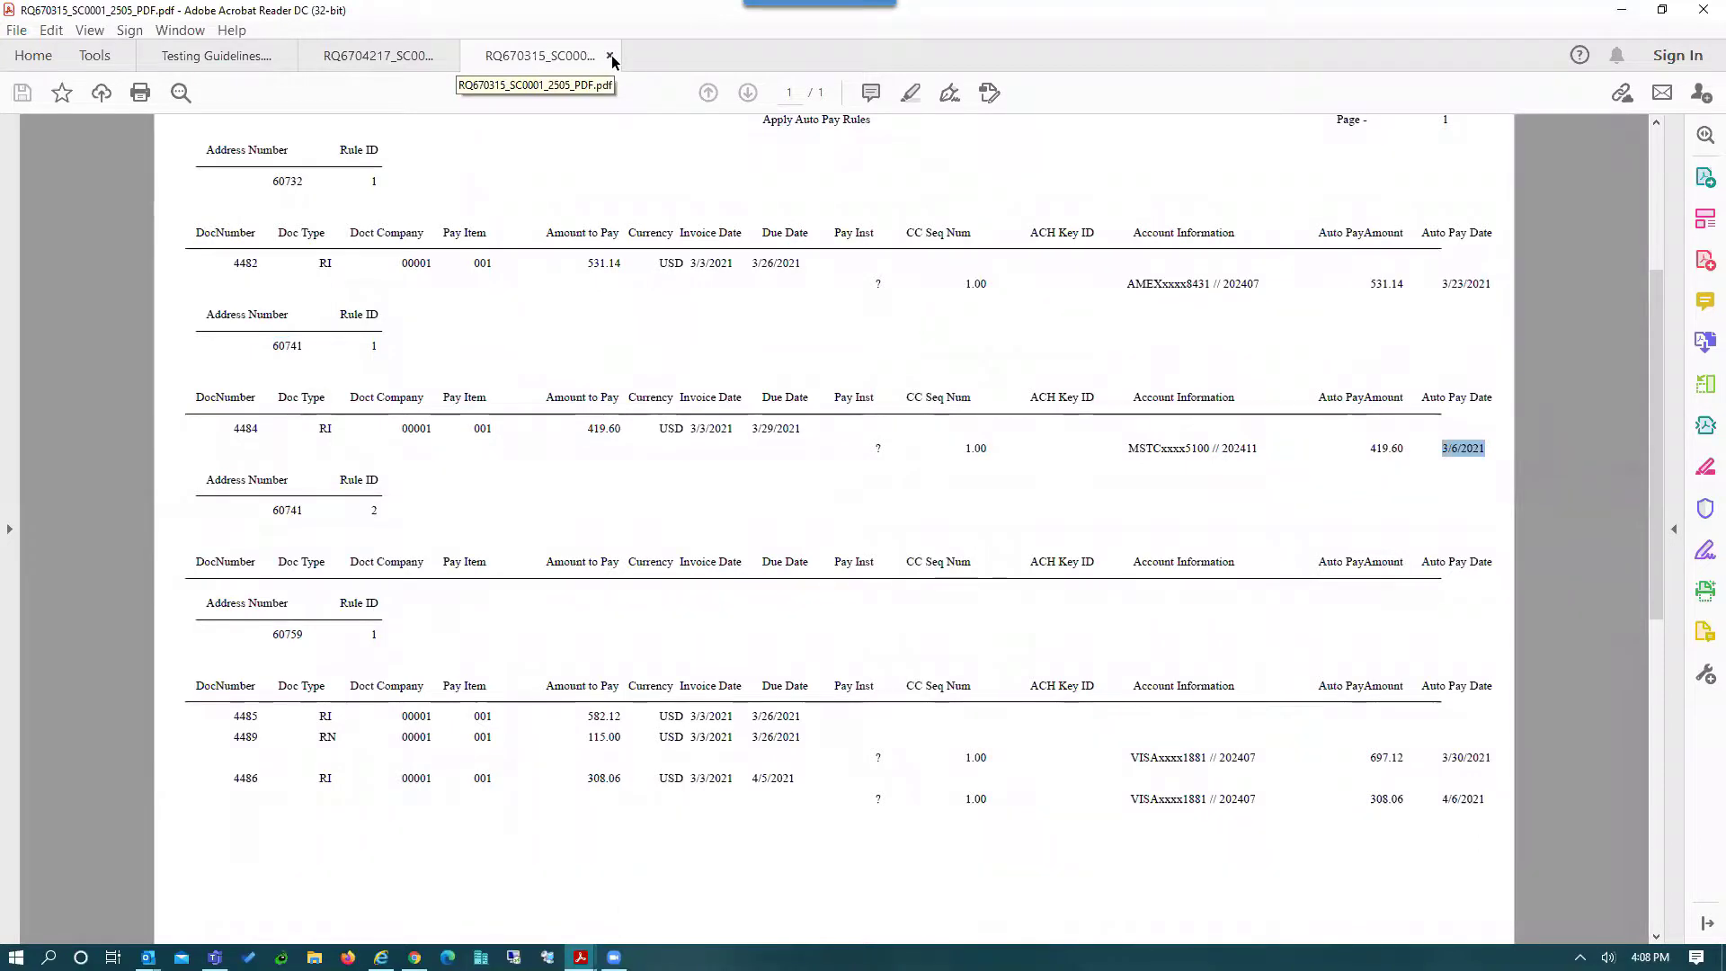
Step: Close the report and Acrobat's remaining tabs, then close the Submitted Job Search form
click(610, 56)
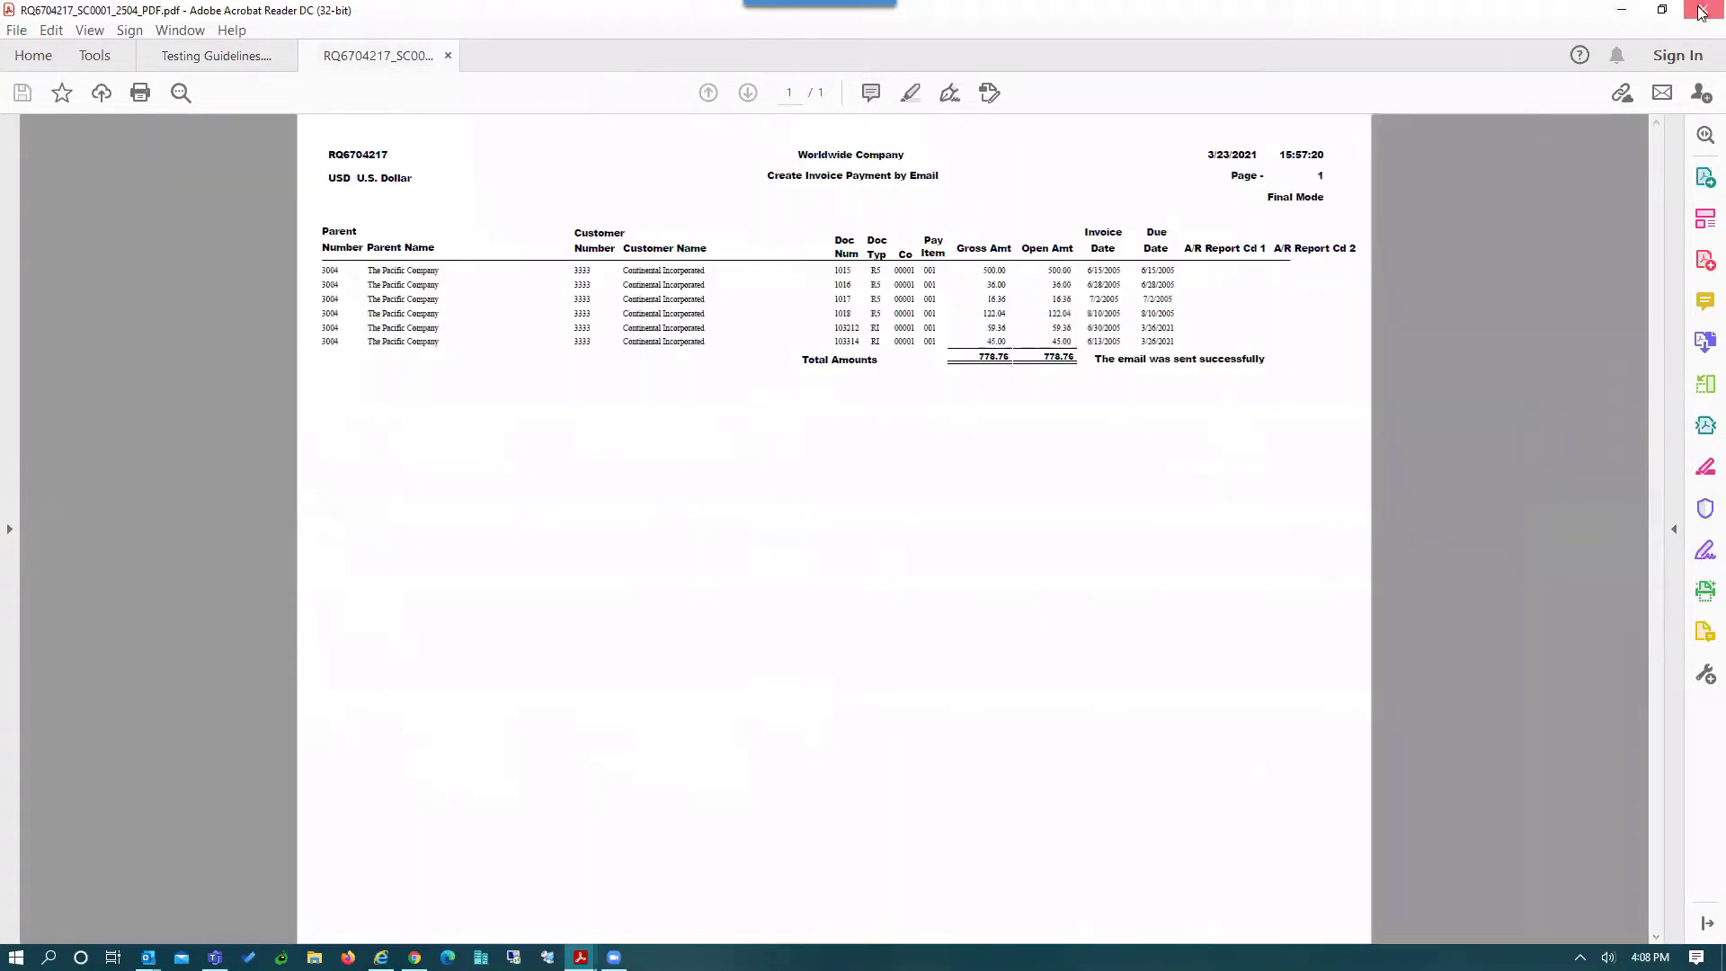
click(1703, 10)
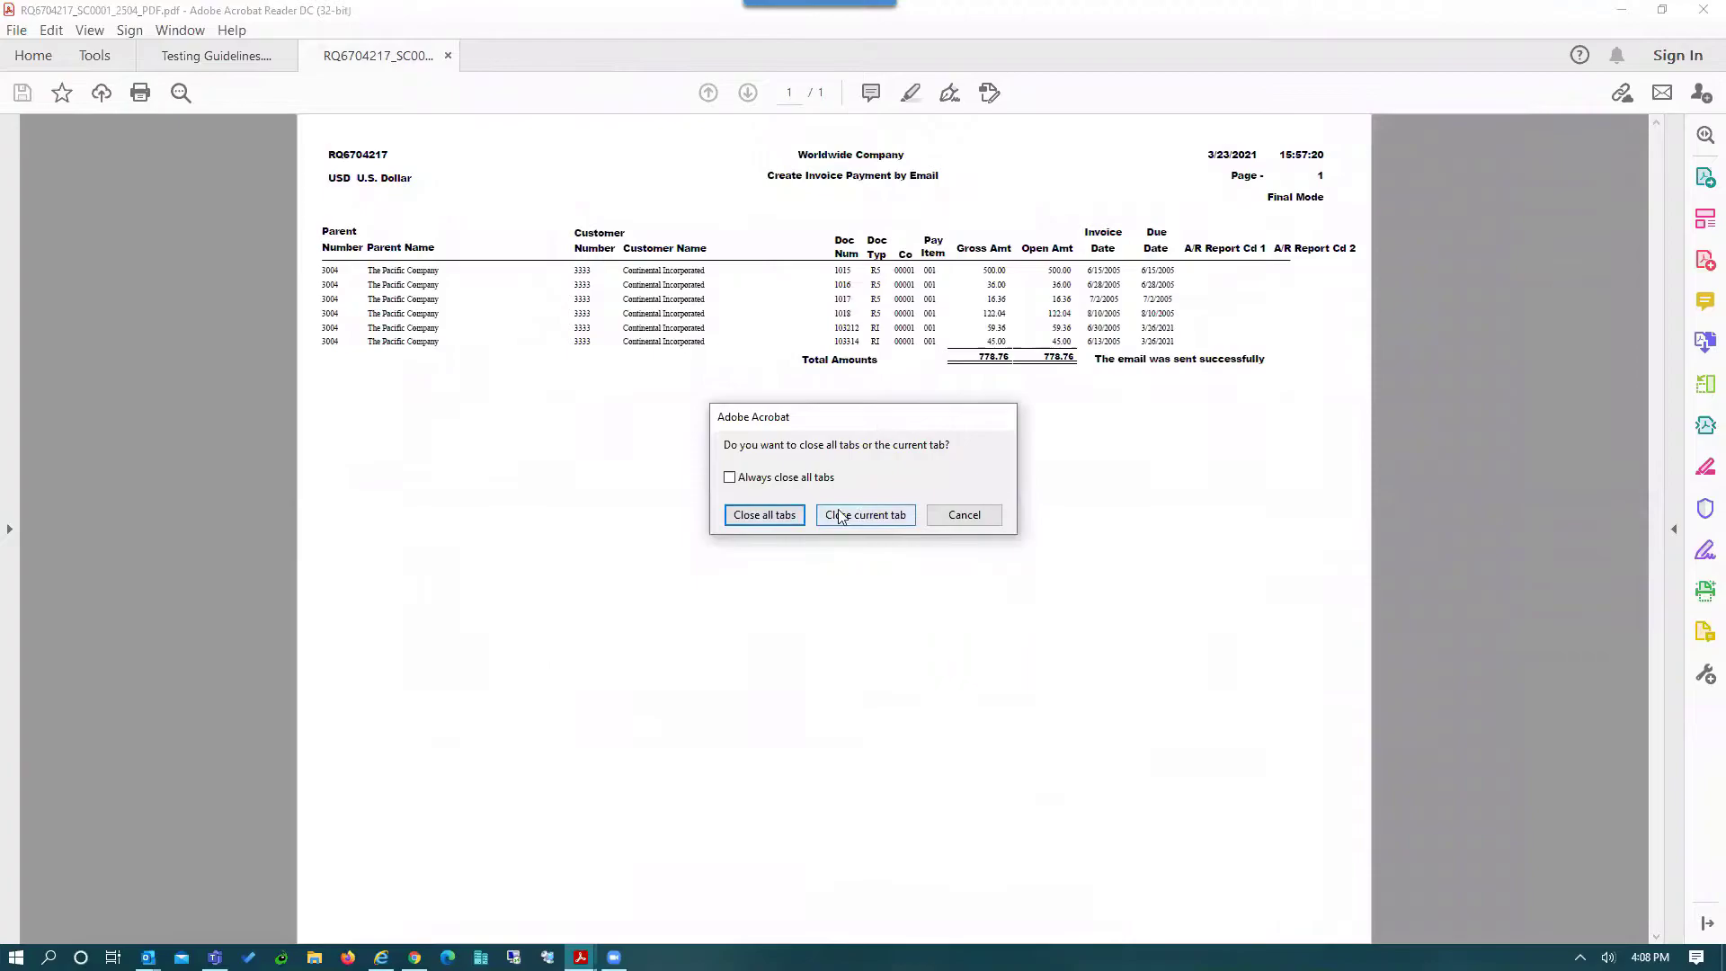
click(764, 515)
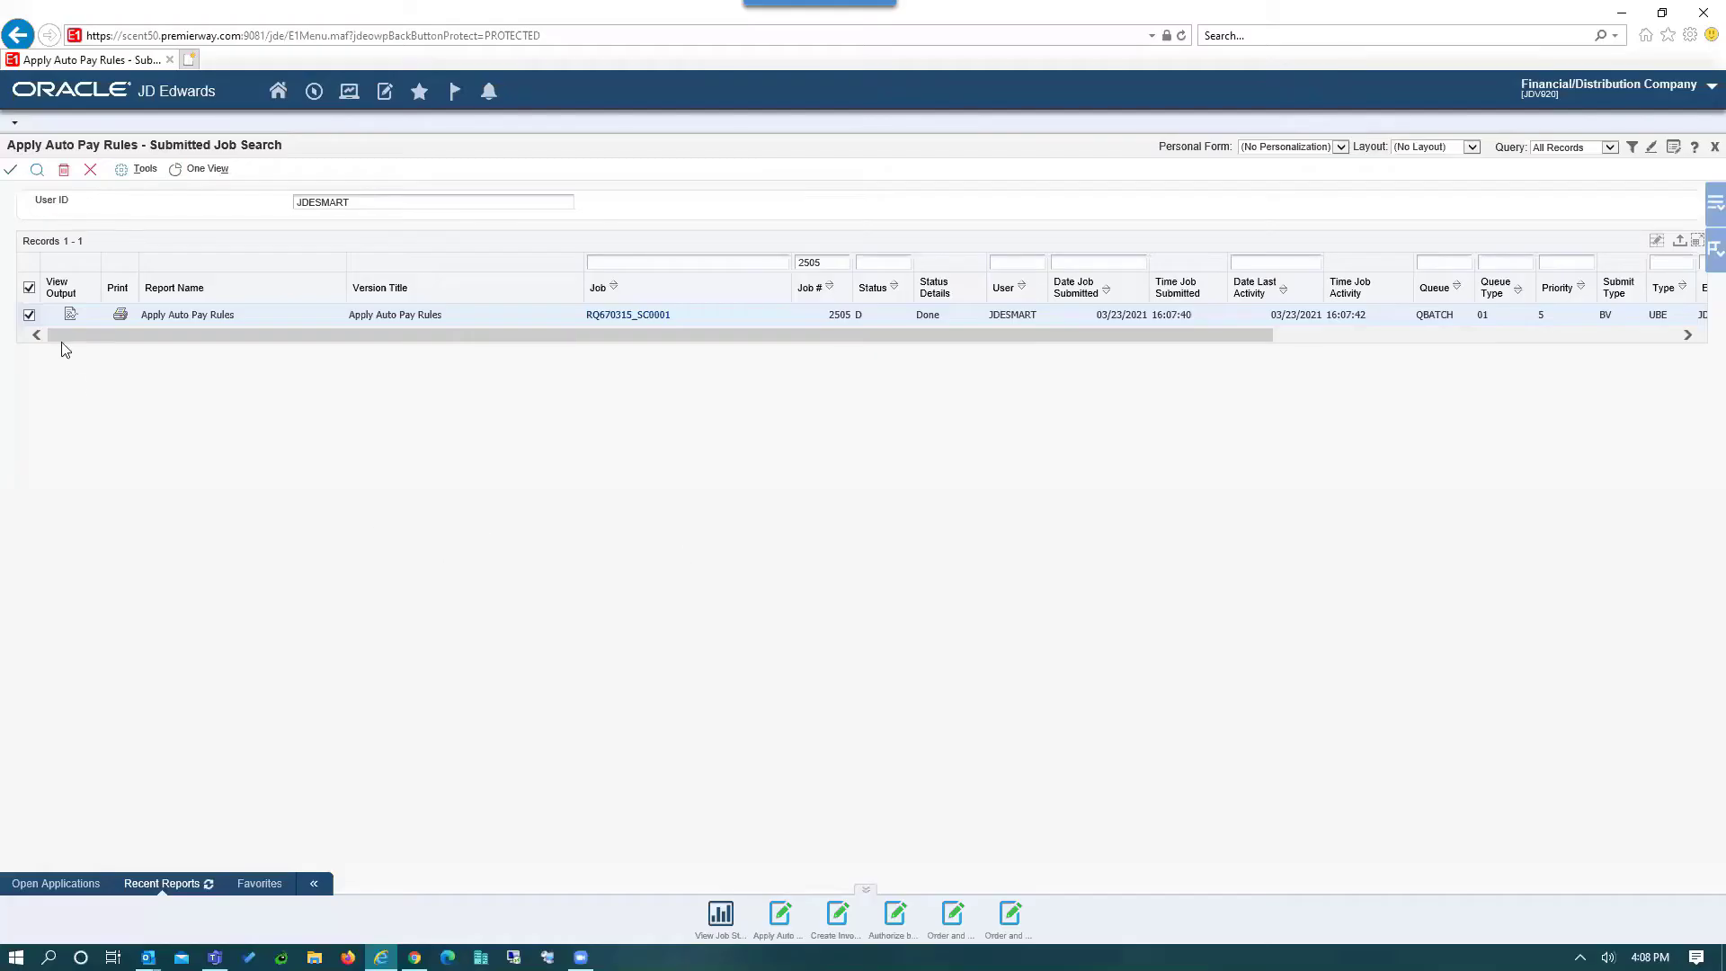
click(89, 169)
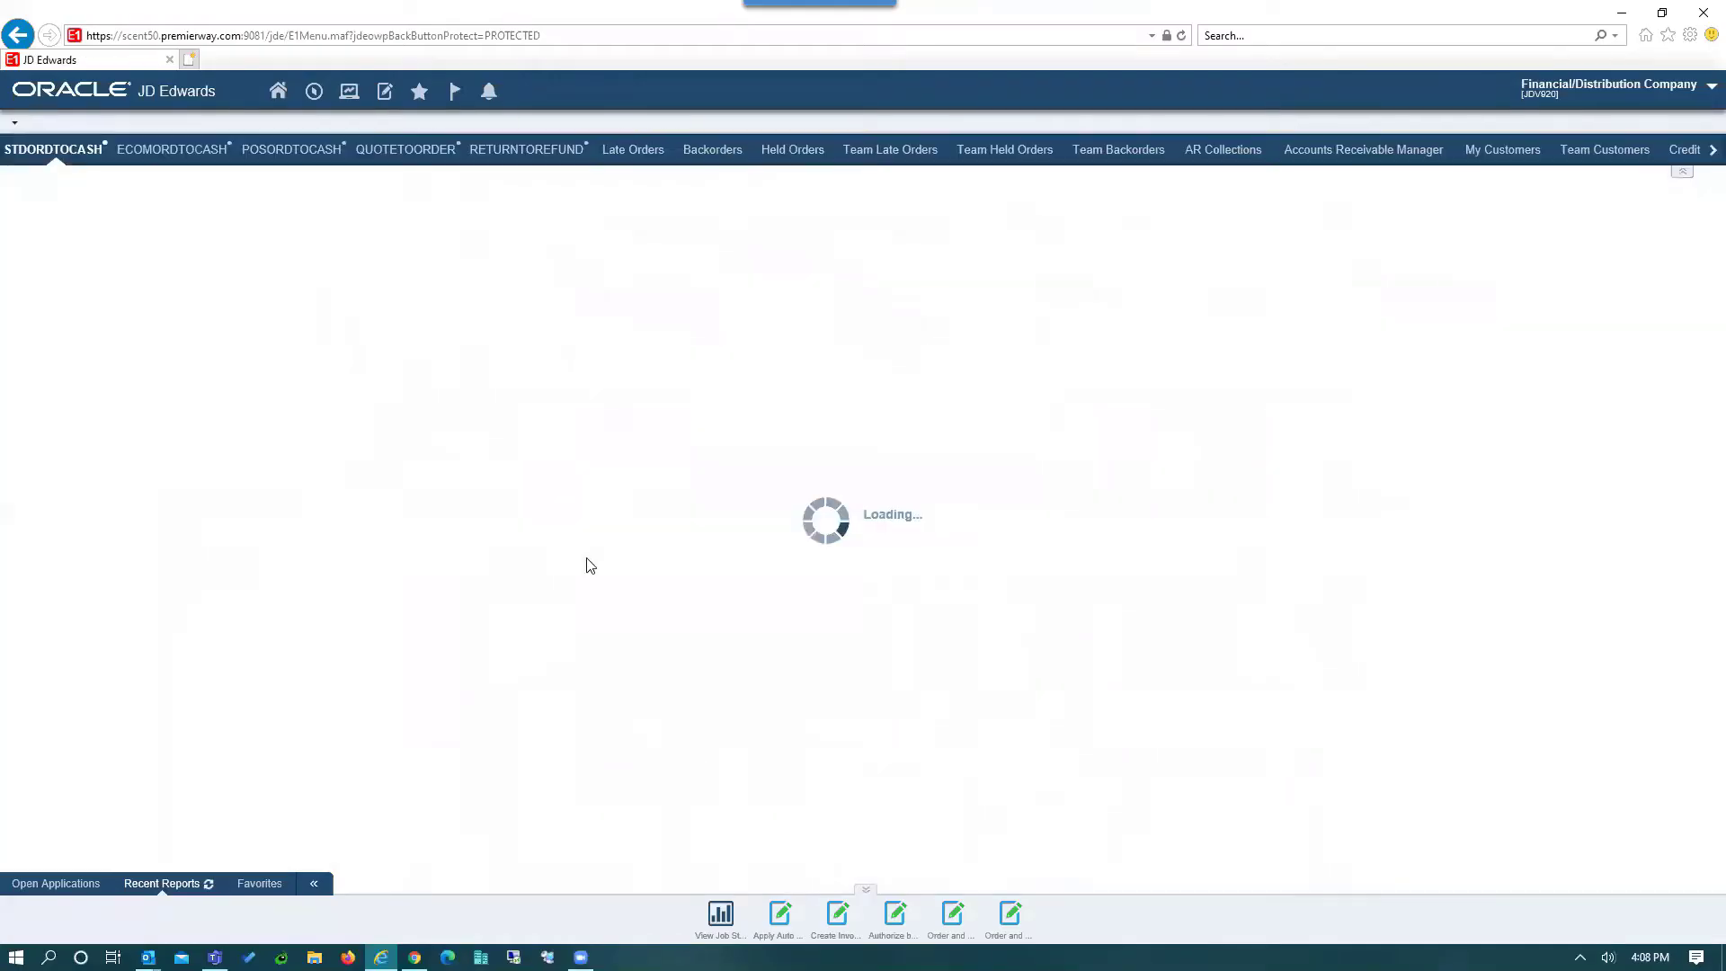